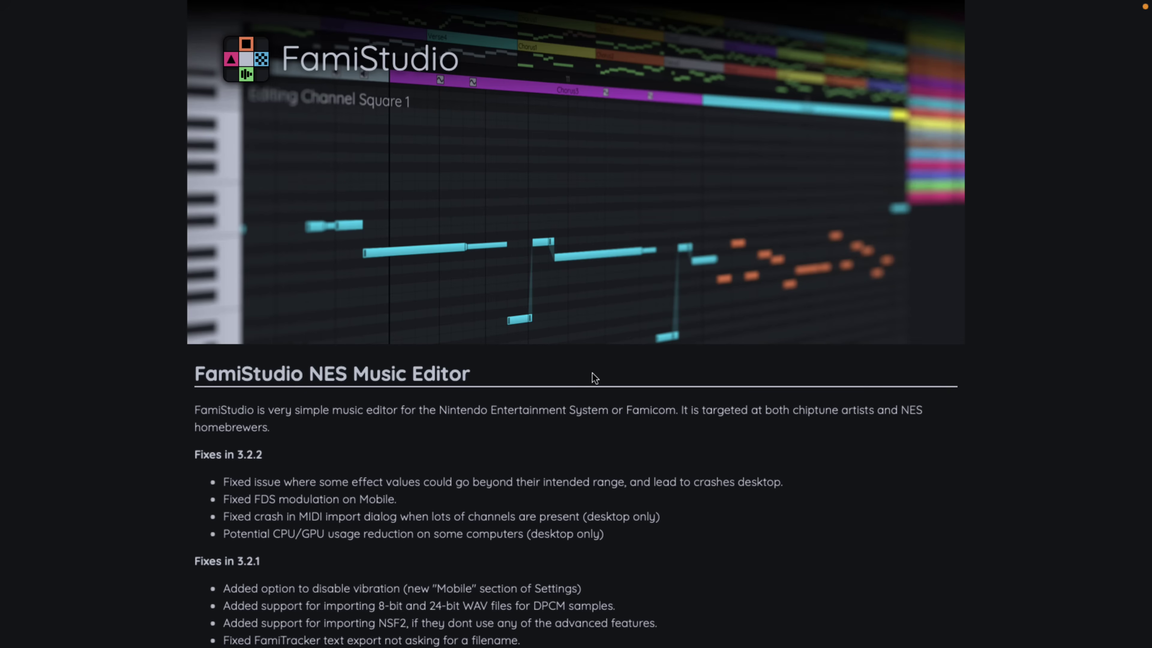
Scroll the FamiStudio website down to the 3.2.0 feature list and release trailer.
scroll(484, 454, "down", 12)
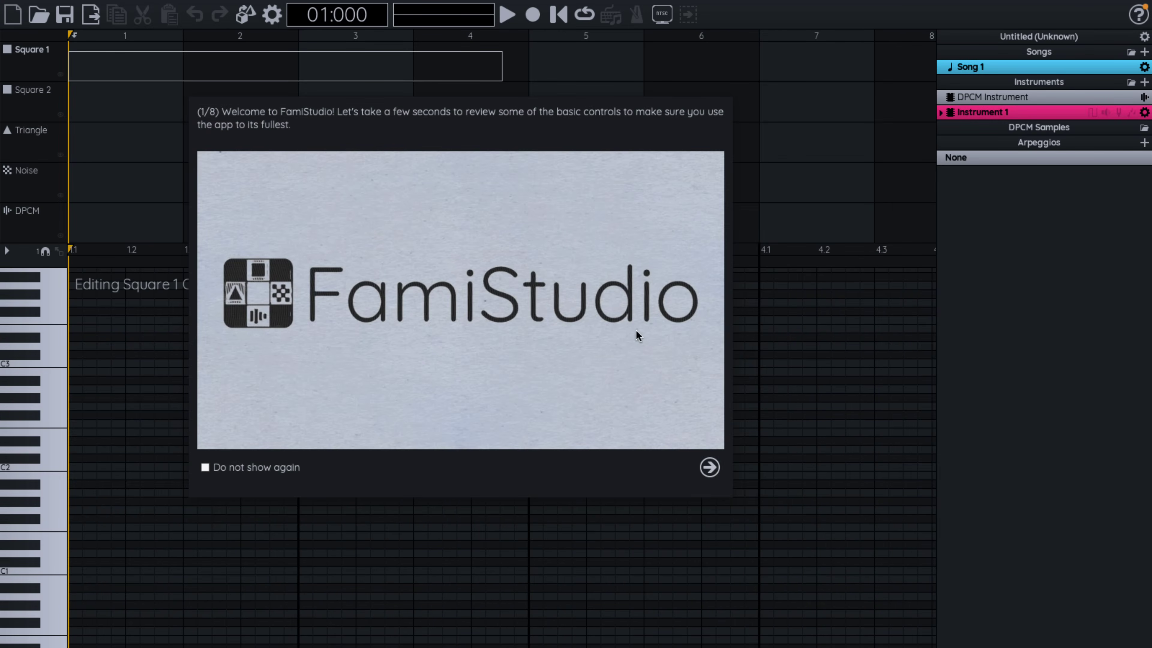
Page through all 8 pages of the welcome tour and close it.
left_click(709, 467)
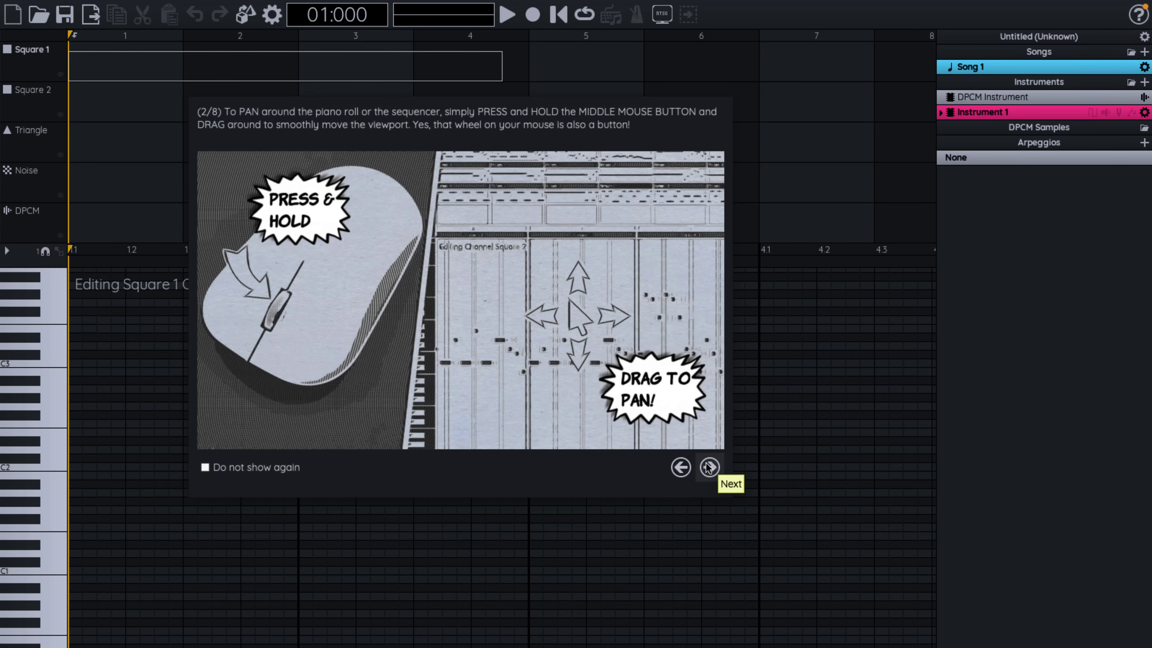
left_click(708, 467)
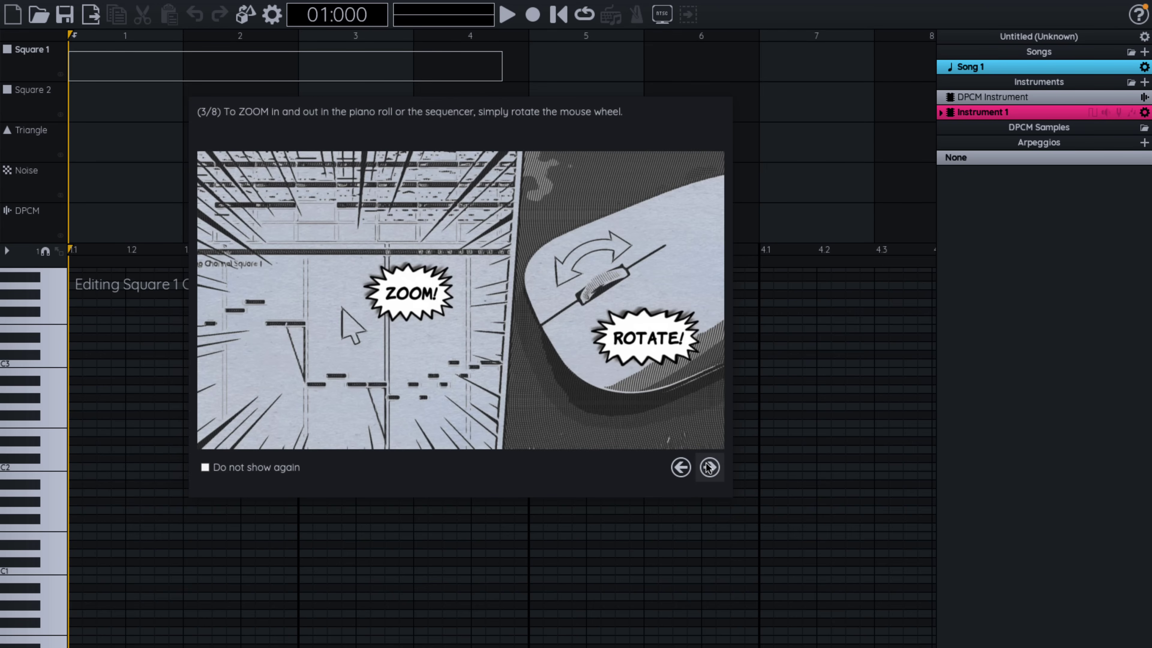
left_click(708, 468)
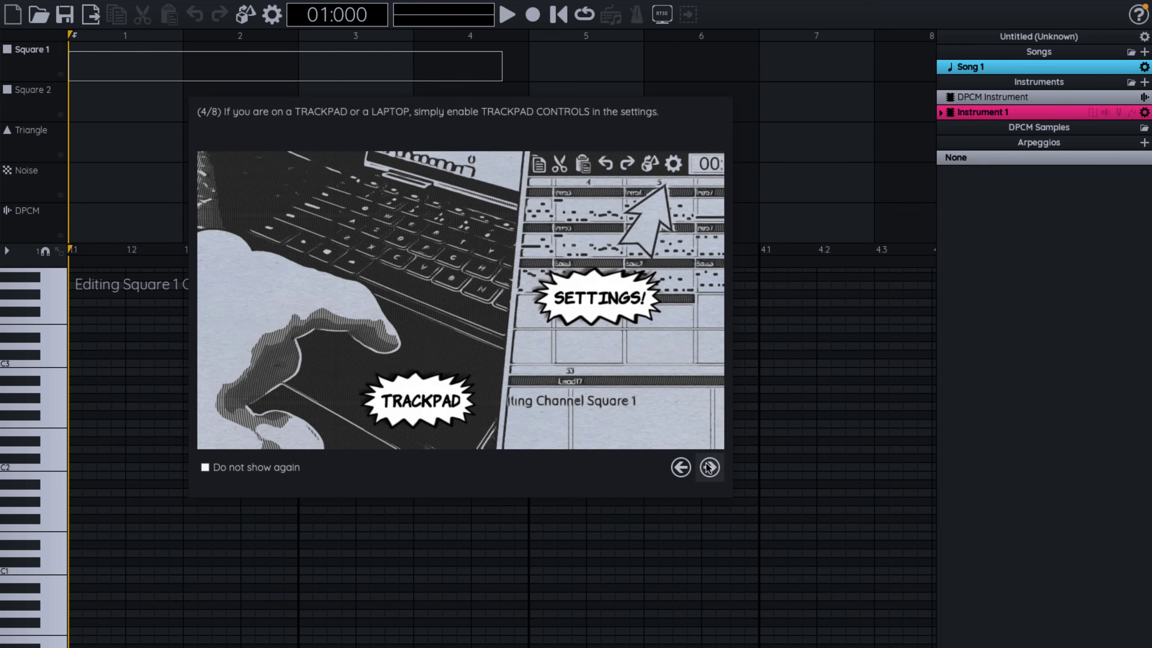
left_click(708, 467)
left_click(707, 466)
left_click(708, 466)
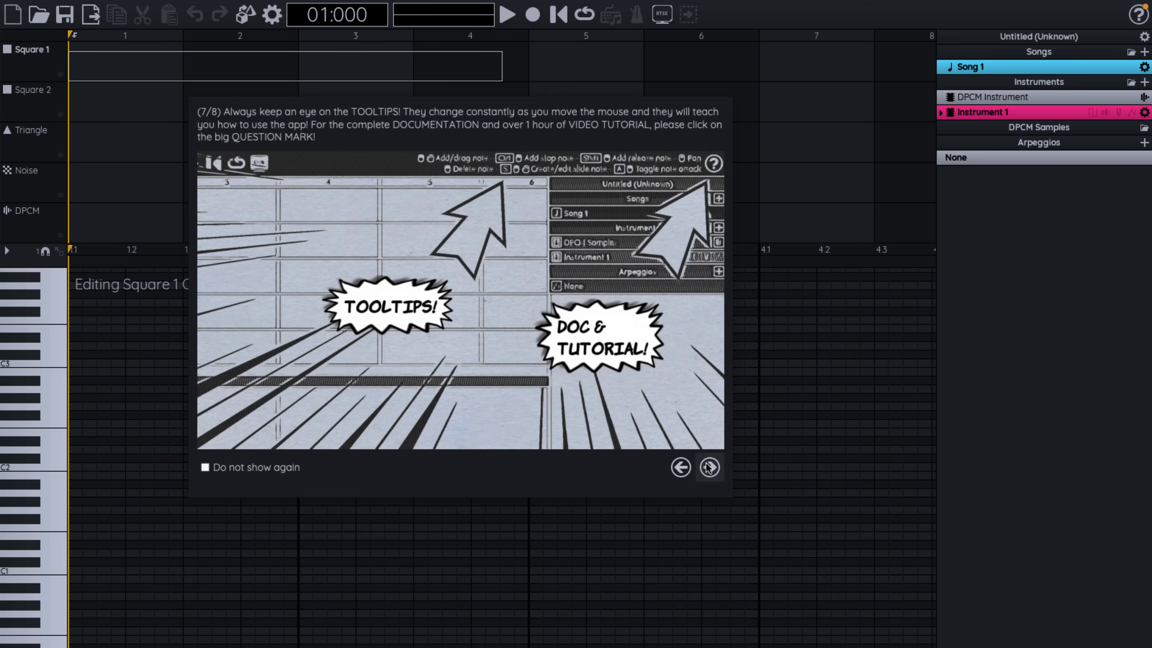
left_click(707, 466)
left_click(706, 465)
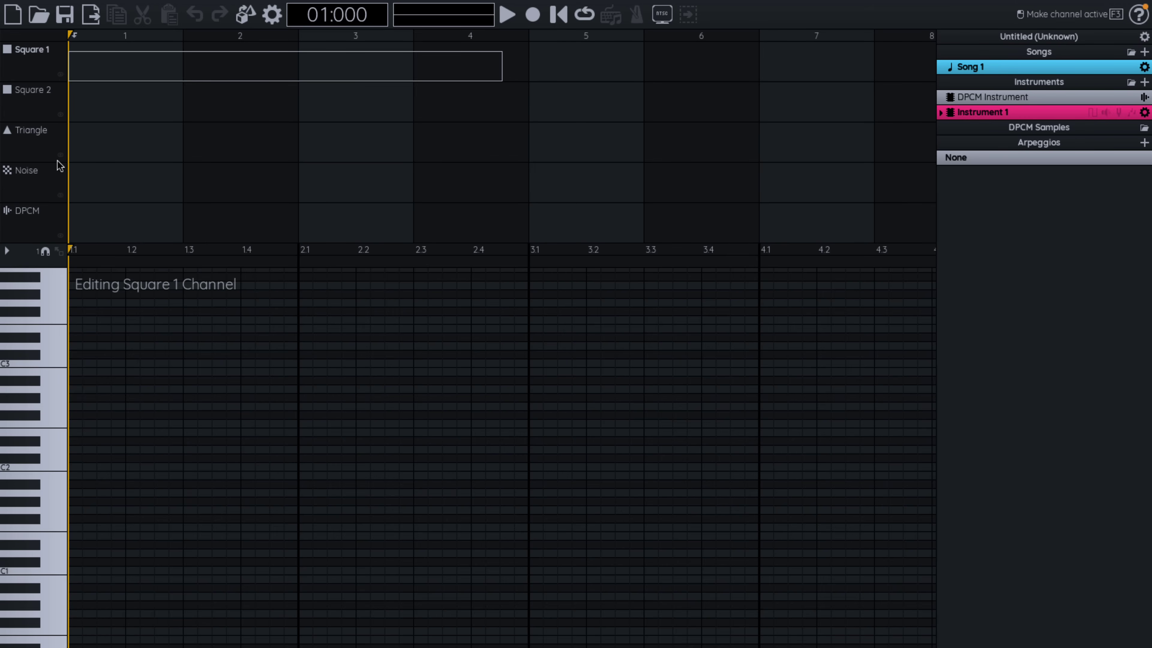
Create Pattern 1 with default name and colour in Square 1's first bar, then audition a piano note.
scroll(58, 161, "right", 1)
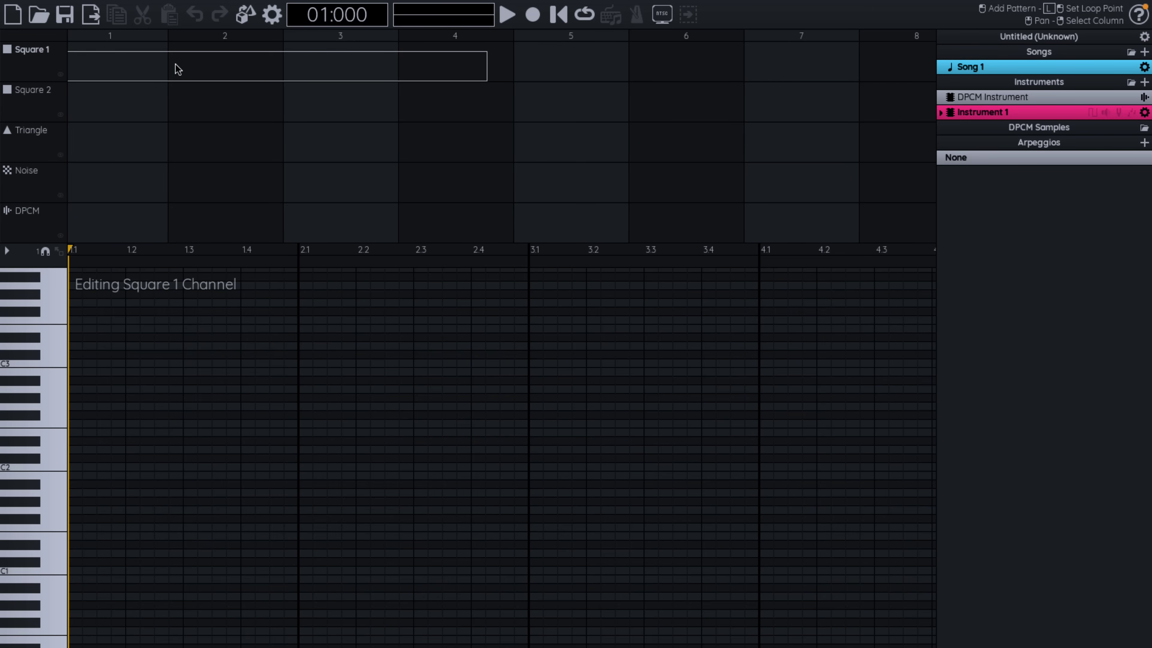
scroll(197, 111, "right", 1)
scroll(197, 111, "left", 2)
double_click(96, 65)
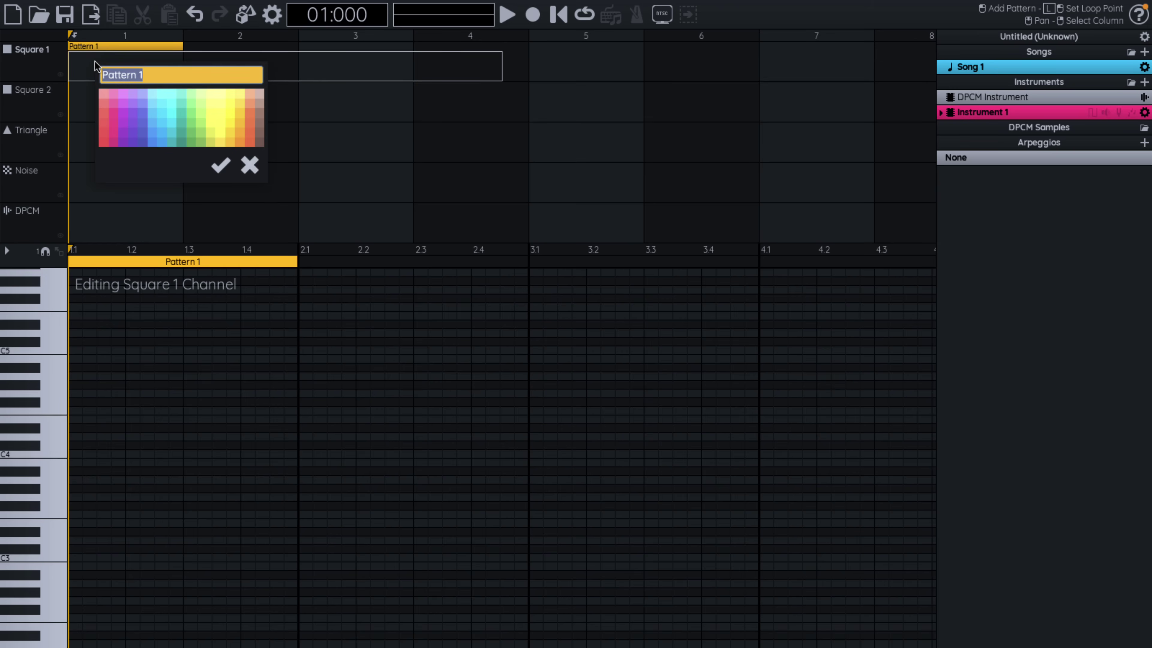
left_click(220, 165)
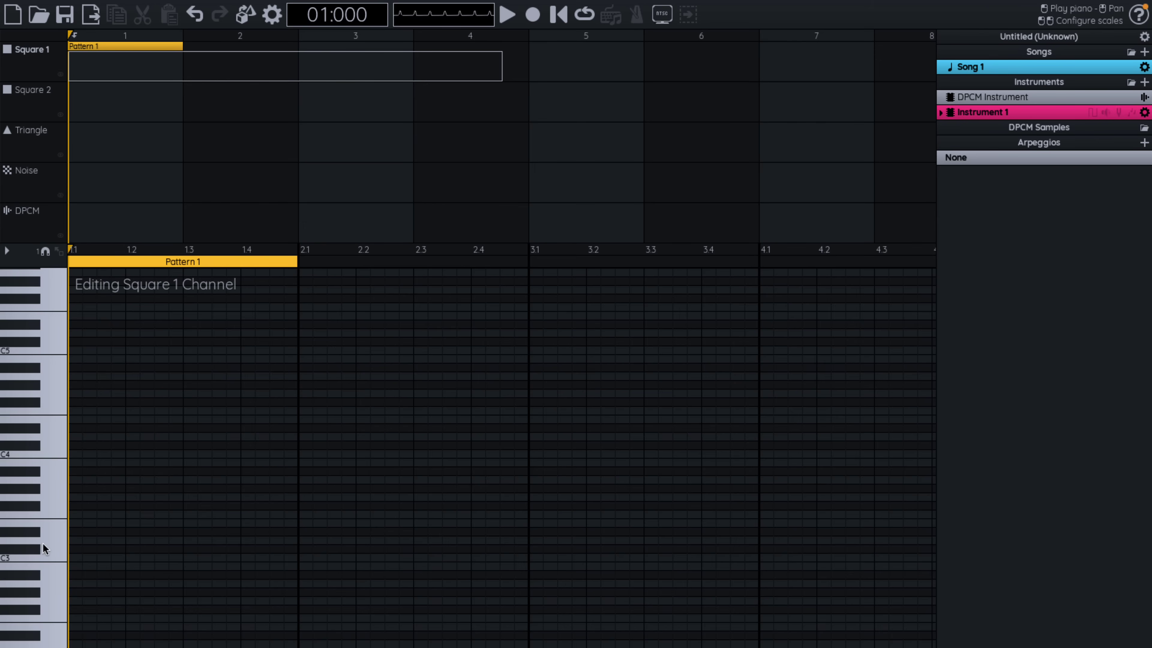
left_click(37, 516)
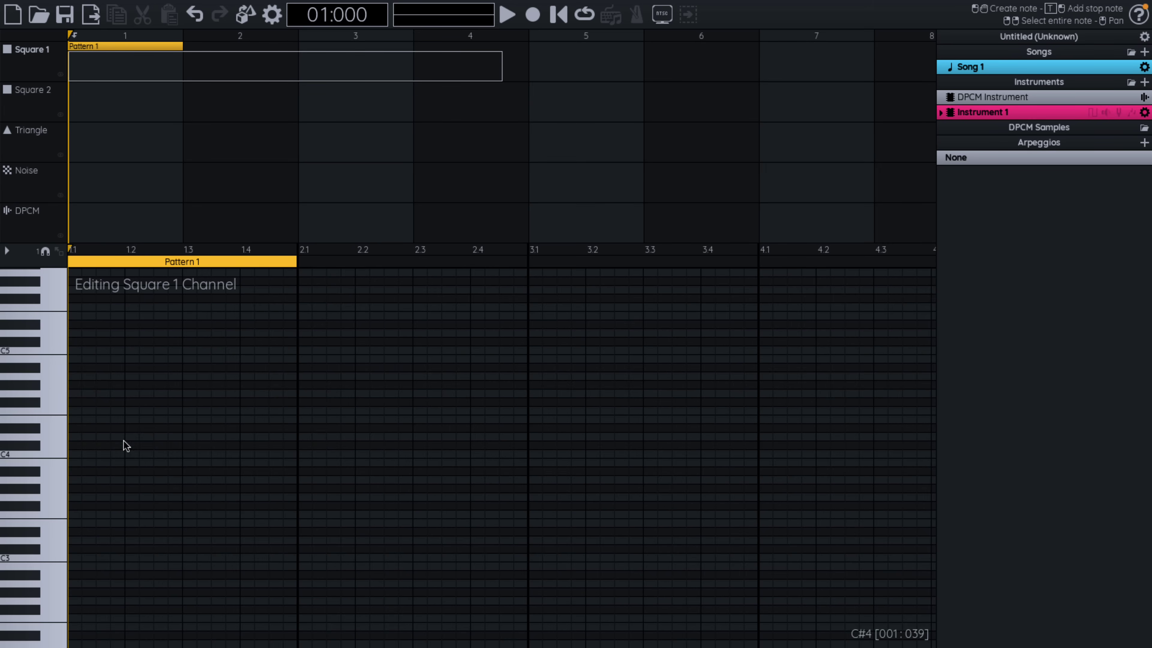
Place Square 1 notes A#3, C4, G#3, F4 in bar 1 and G3, E4, F3, C#5 in bar 2.
left_click(87, 470)
left_click(137, 454)
left_click(204, 488)
left_click(257, 411)
left_click(316, 497)
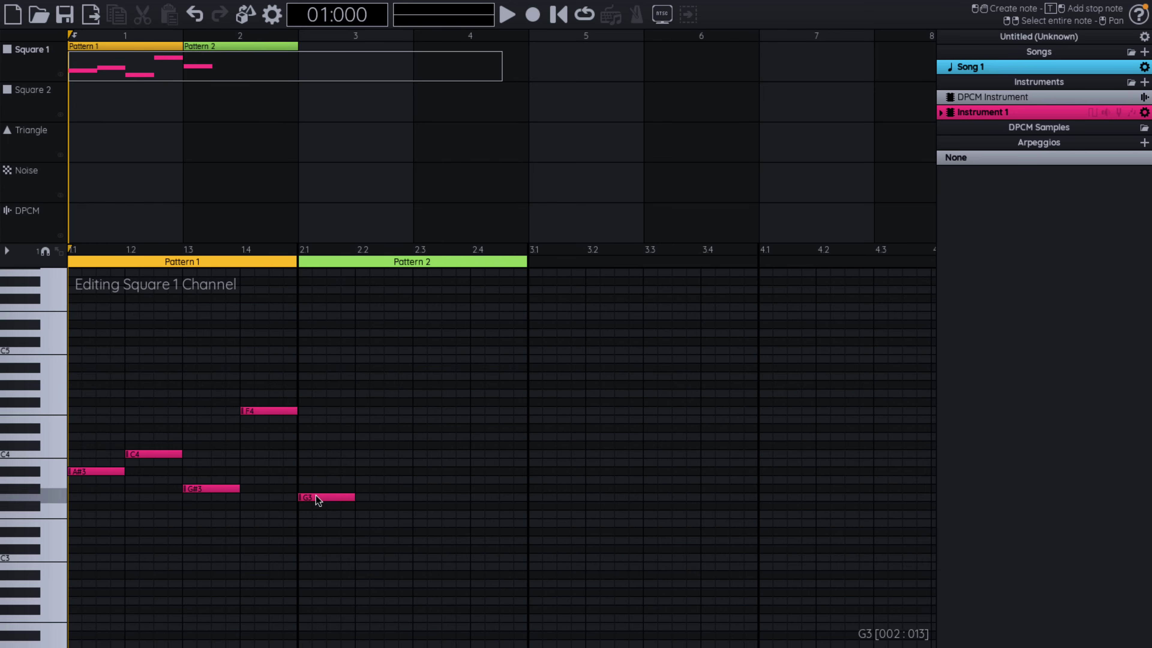
left_click(378, 420)
left_click(435, 515)
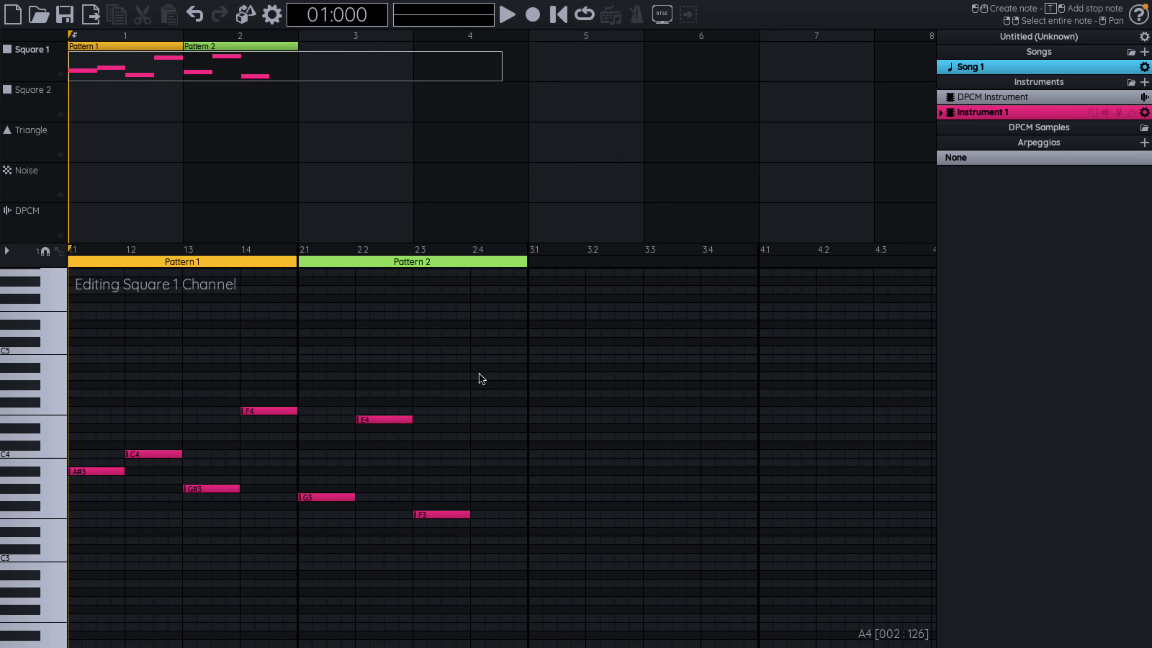
left_click(490, 341)
Place notes C4, E4, F#4, A#4 in bar 3 and A#4, G3, B3, D4 in bar 4.
left_click(558, 454)
left_click(617, 419)
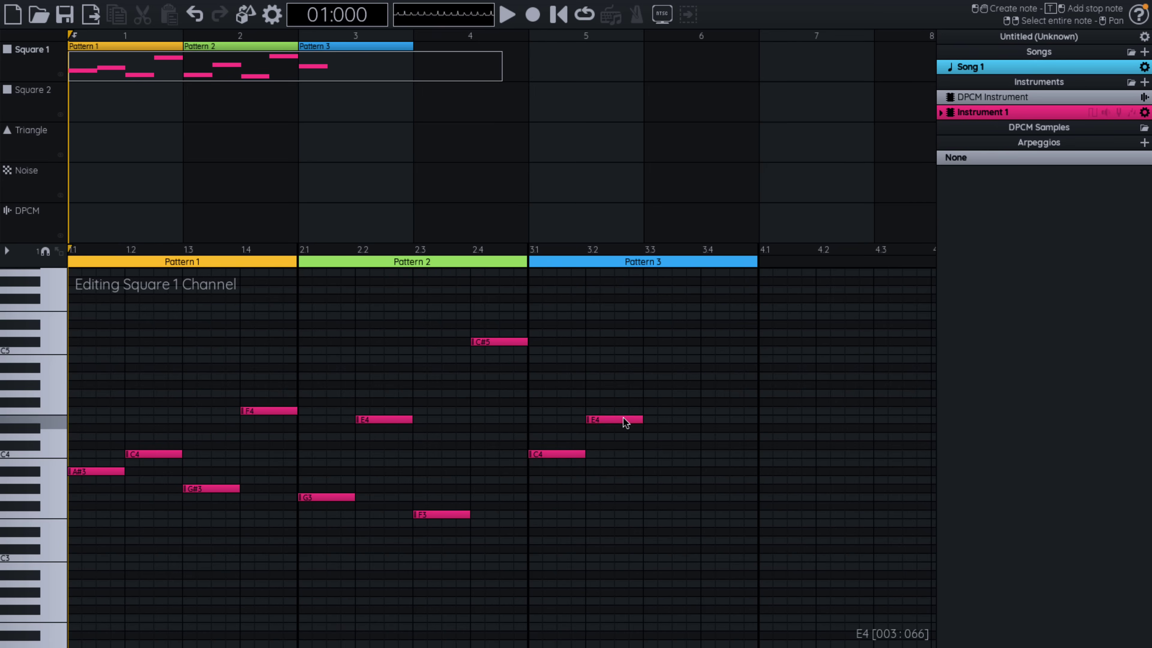
left_click(676, 402)
left_click(739, 367)
left_click(791, 368)
left_click(849, 497)
left_click(882, 462)
scroll(891, 432, "down", 3)
scroll(892, 432, "right", 2)
scroll(900, 432, "up", 1)
left_click(914, 383)
scroll(585, 437, "down", 1)
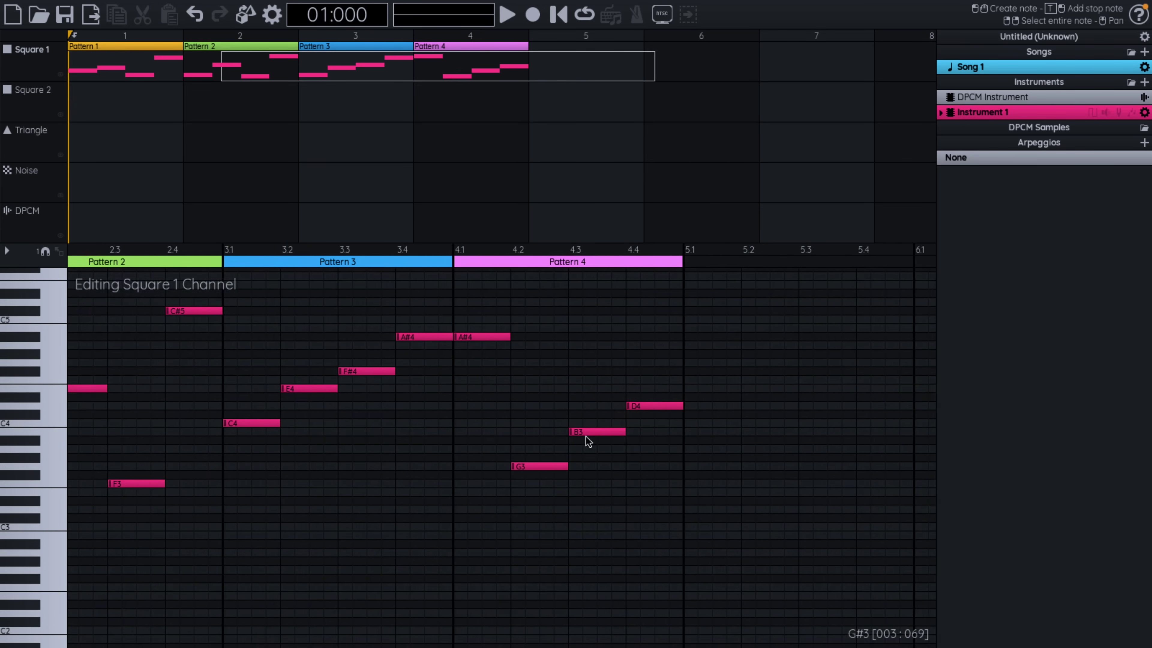
scroll(586, 437, "up", 1)
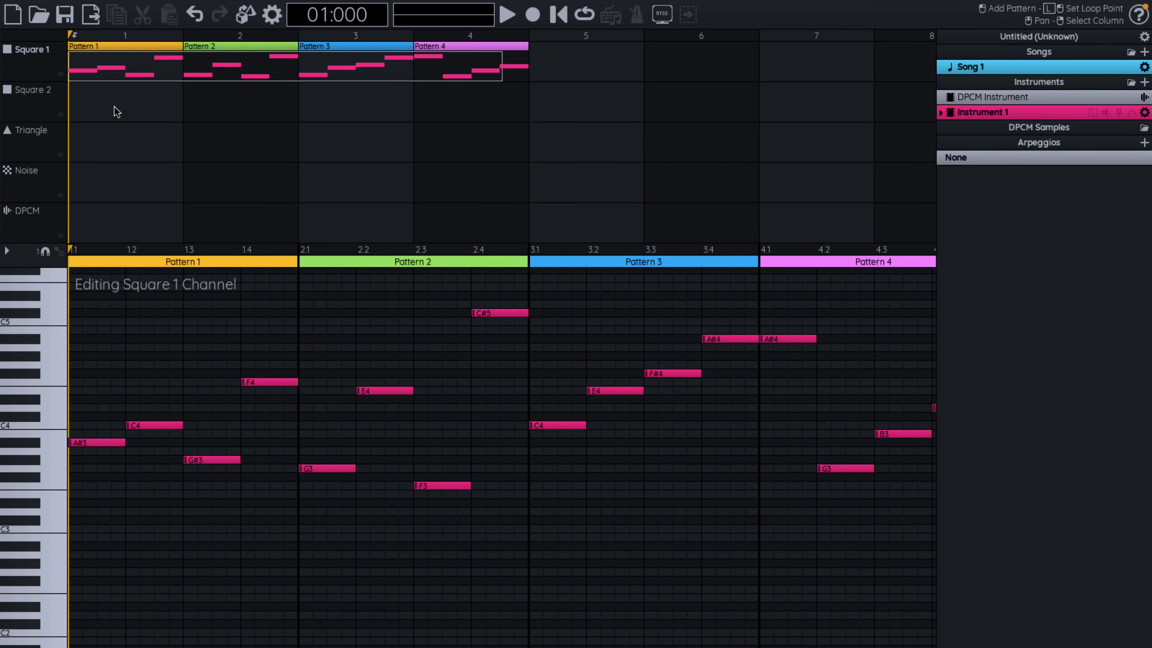
Create a Triangle pattern at bar 1 with notes F4, F#3, E4, then B4, D#5, C#4 in bar 2.
left_click(86, 132)
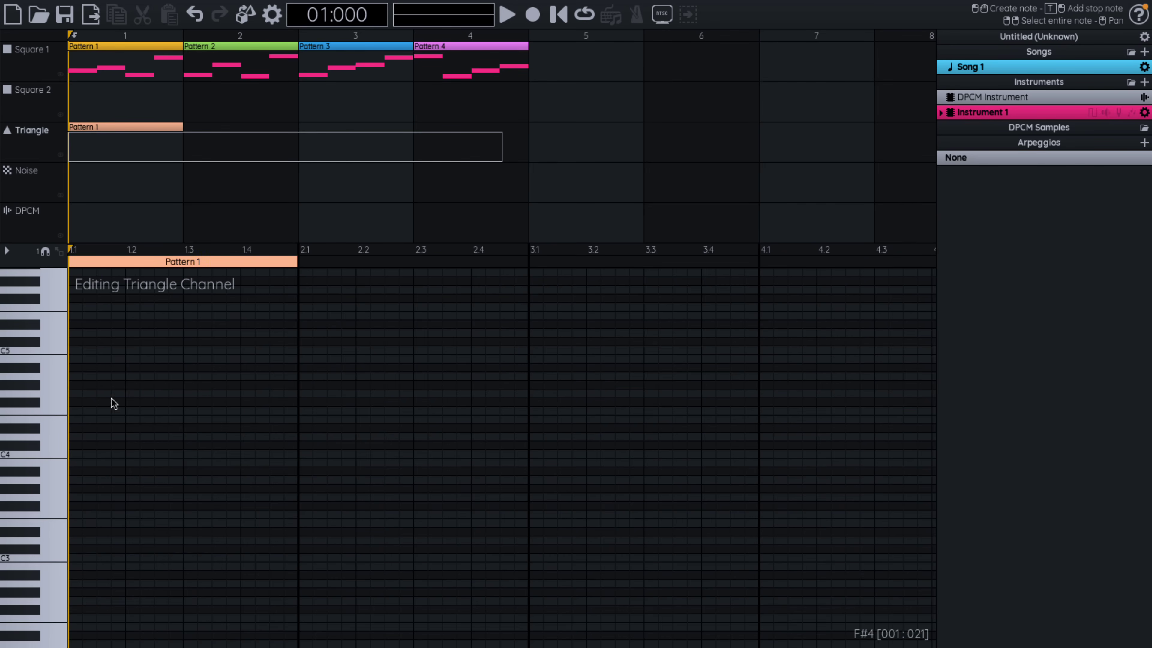
left_click(90, 411)
left_click(177, 506)
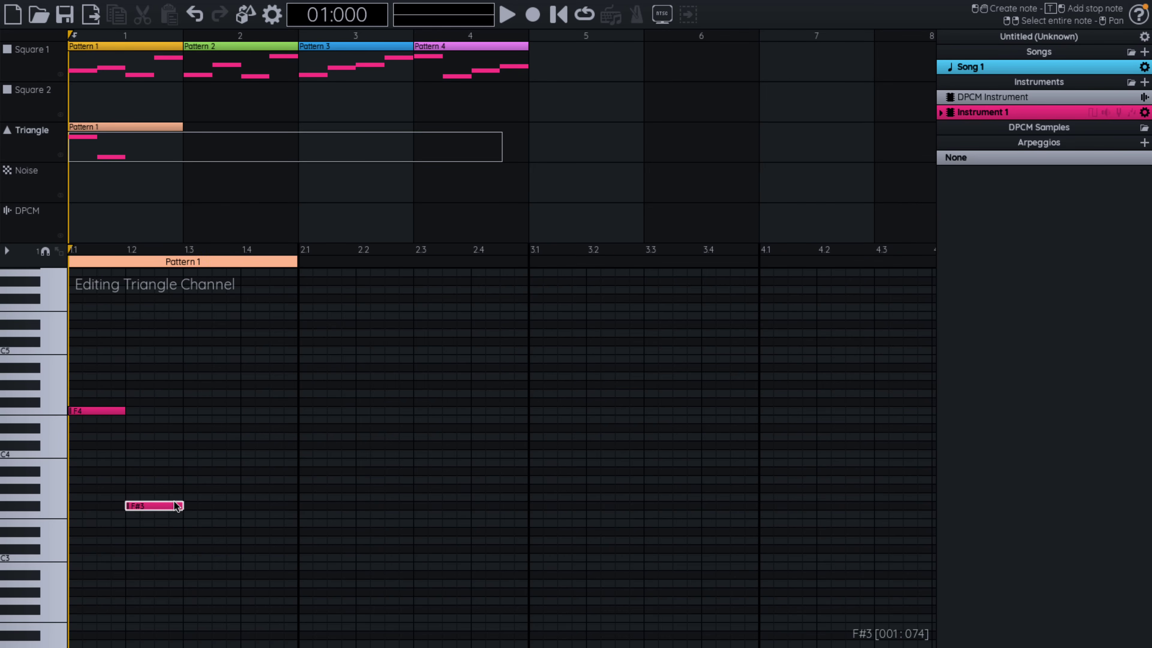
left_click(228, 418)
left_click(375, 359)
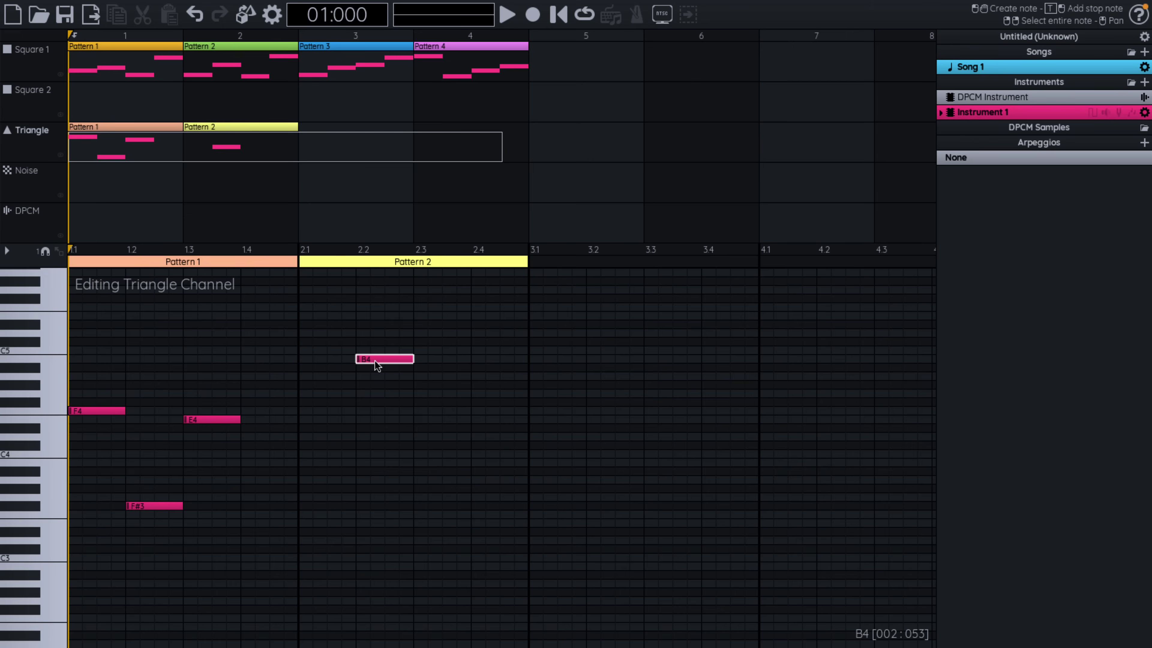
left_click(442, 324)
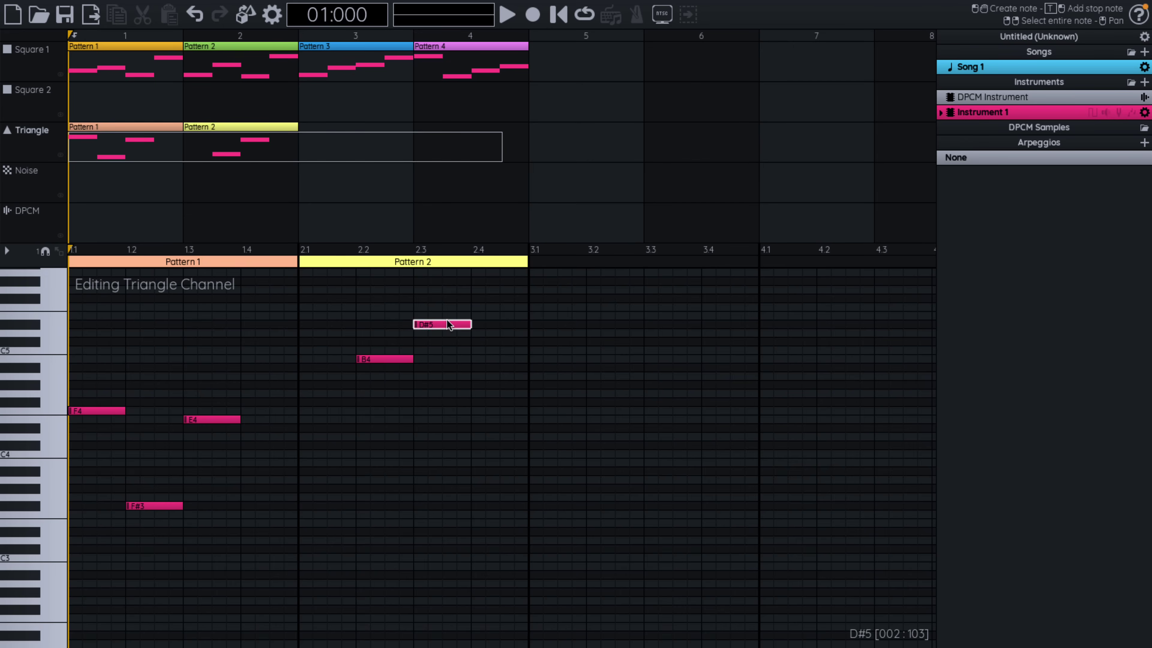
left_click(506, 445)
Place Triangle notes G#4, A#4, C#5, C#5 in bar 3 and F#4, E4, E4 plus a short final note in bar 4.
left_click(559, 385)
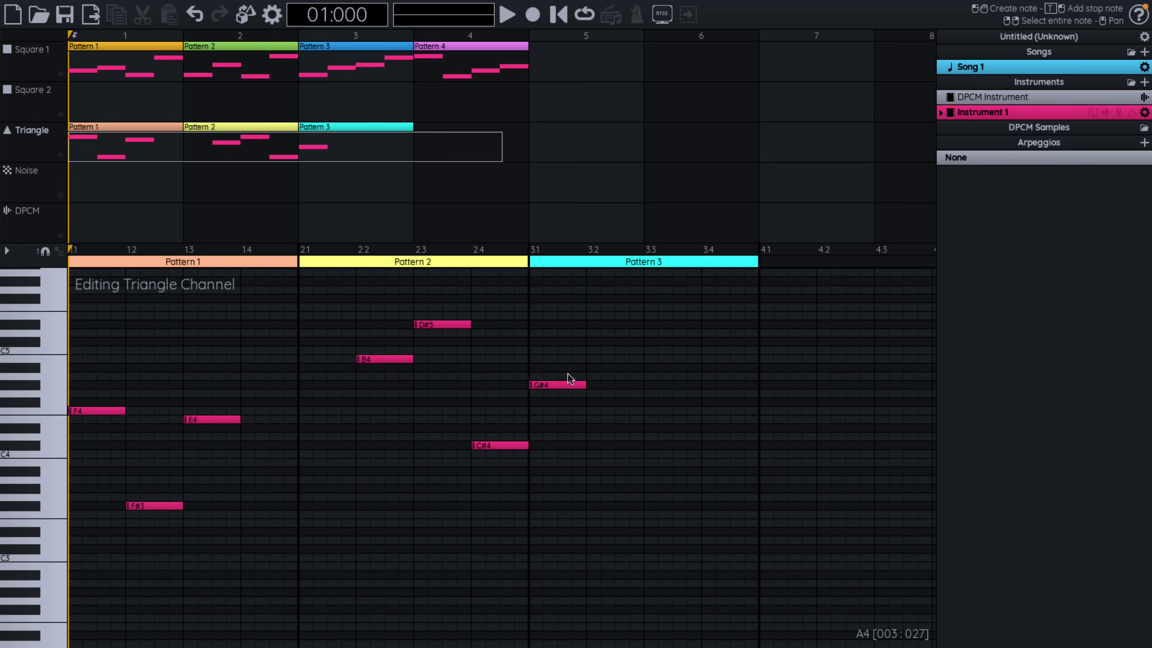
left_click(605, 367)
left_click(655, 342)
left_click(730, 341)
left_click_drag(773, 359, 801, 399)
left_click(843, 420)
left_click(892, 419)
left_click(933, 376)
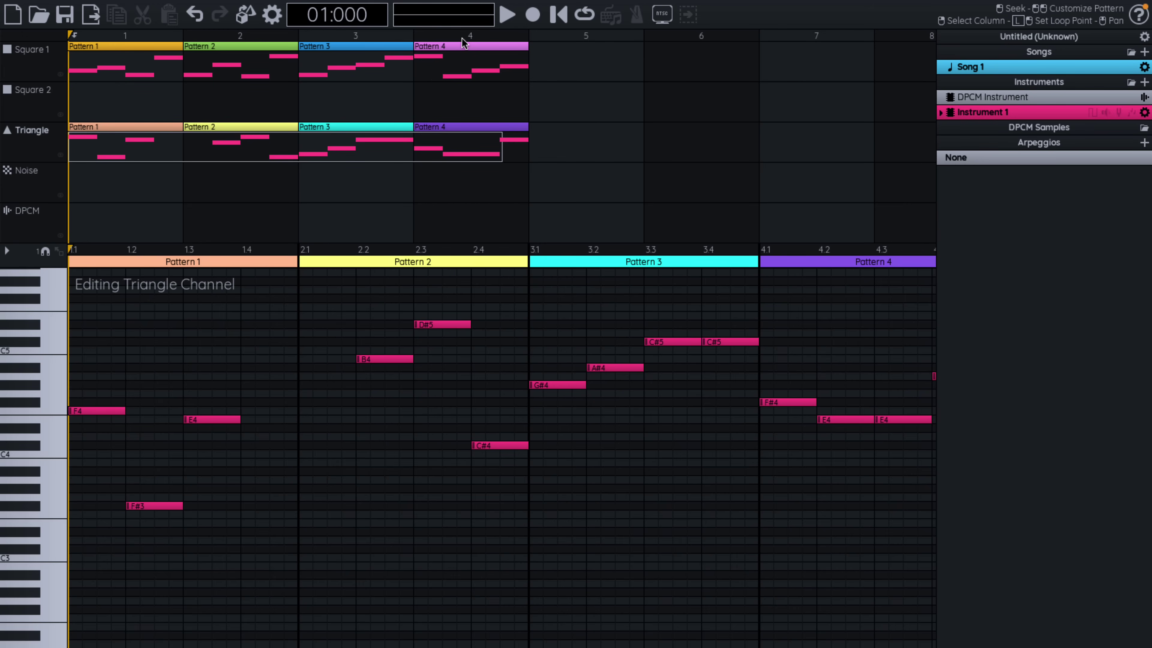
Play the four-bar Square 1 and Triangle song through and stop it at the end.
left_click(507, 15)
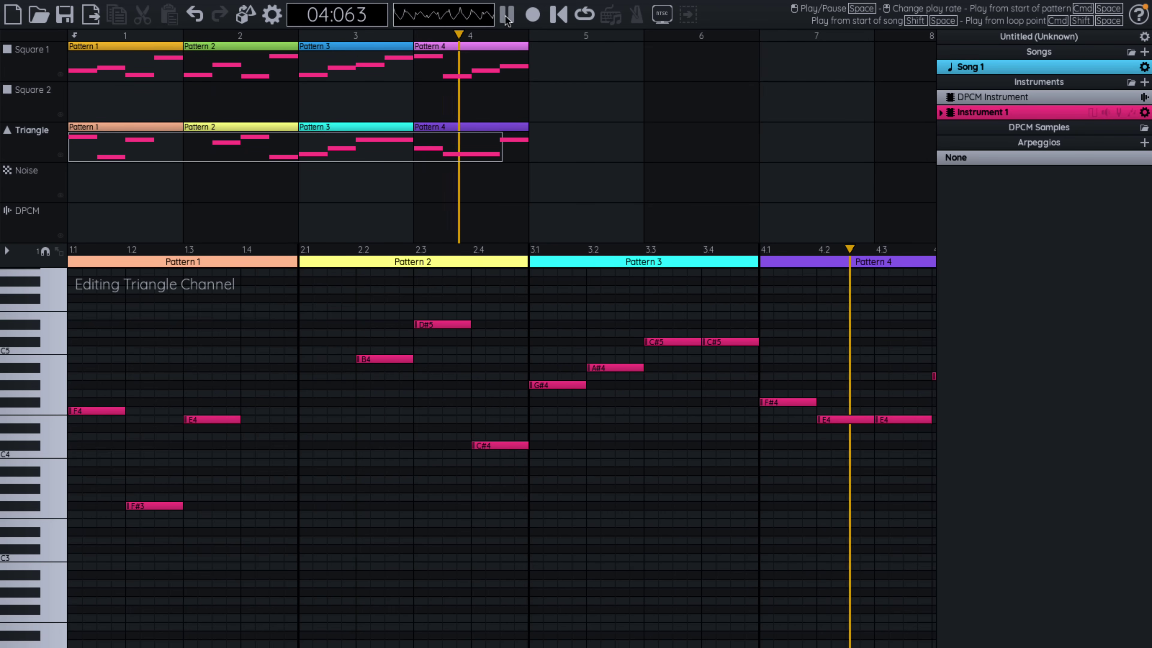
left_click(507, 19)
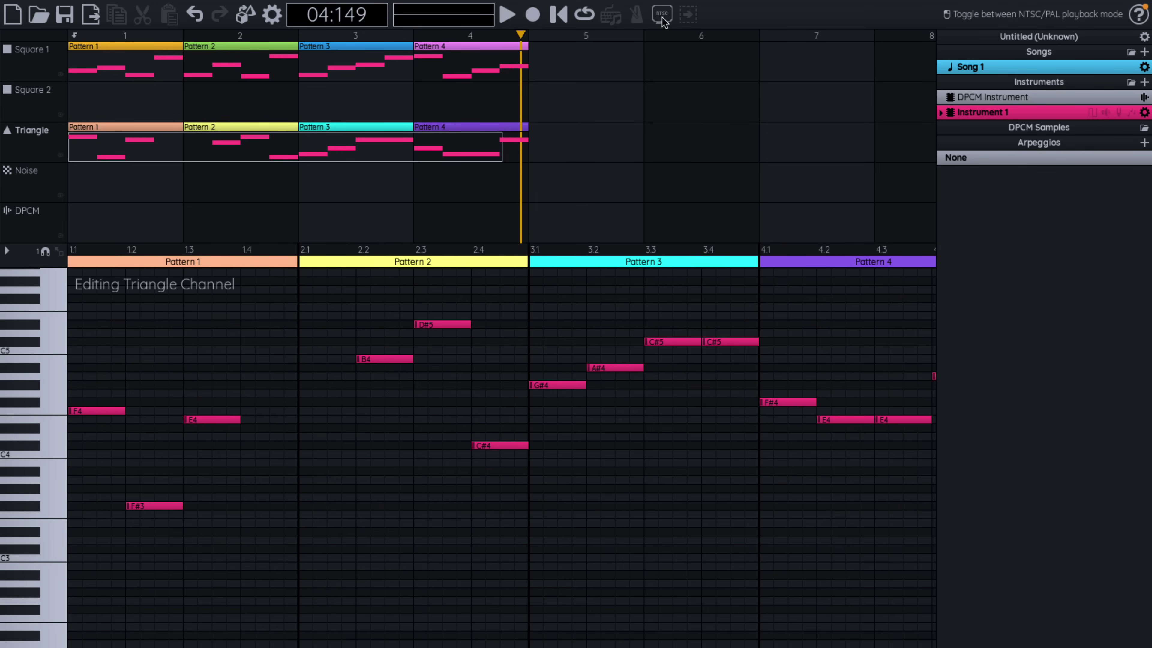
left_click(272, 14)
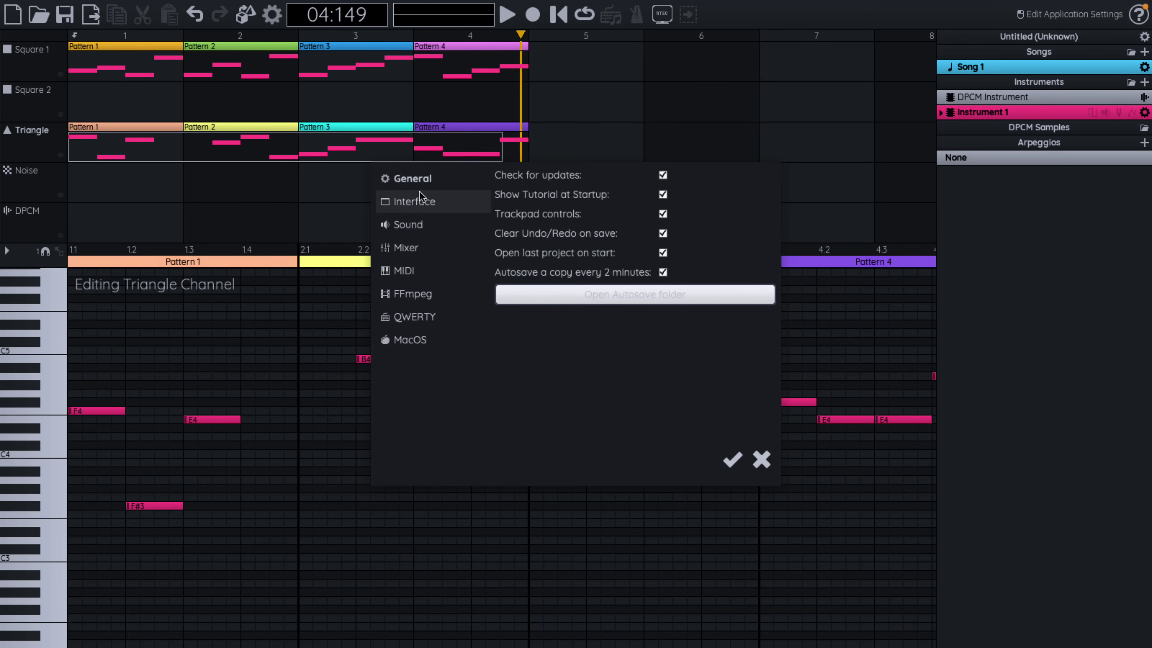
left_click(410, 205)
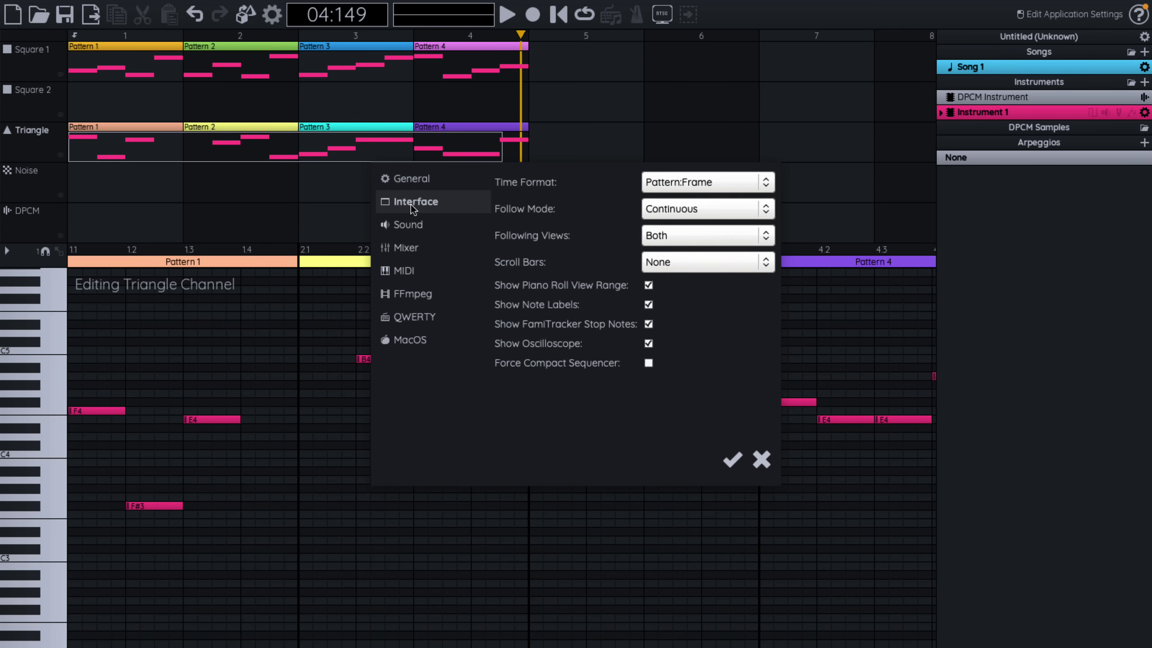
left_click(408, 233)
left_click(405, 249)
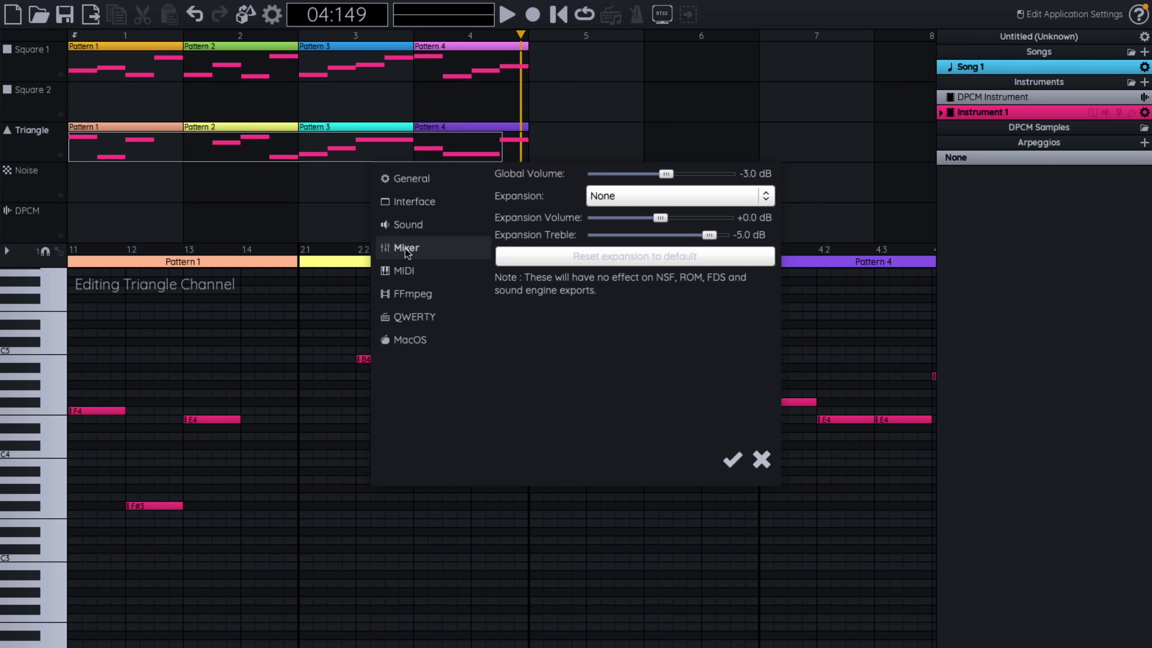
left_click(407, 232)
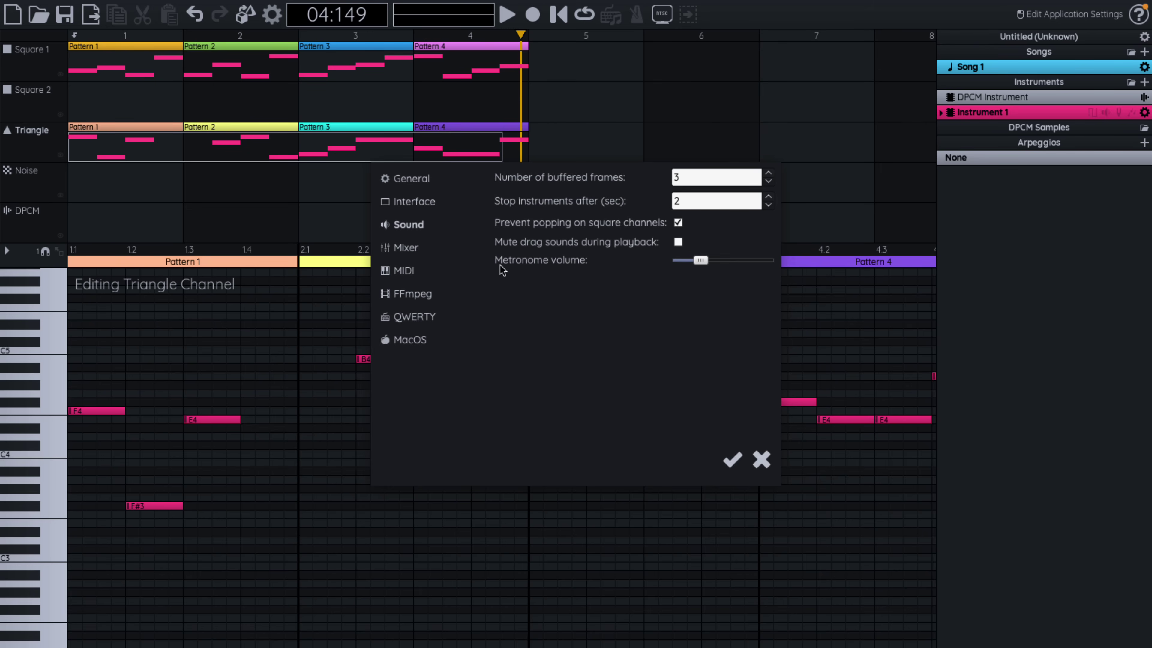
left_click(413, 257)
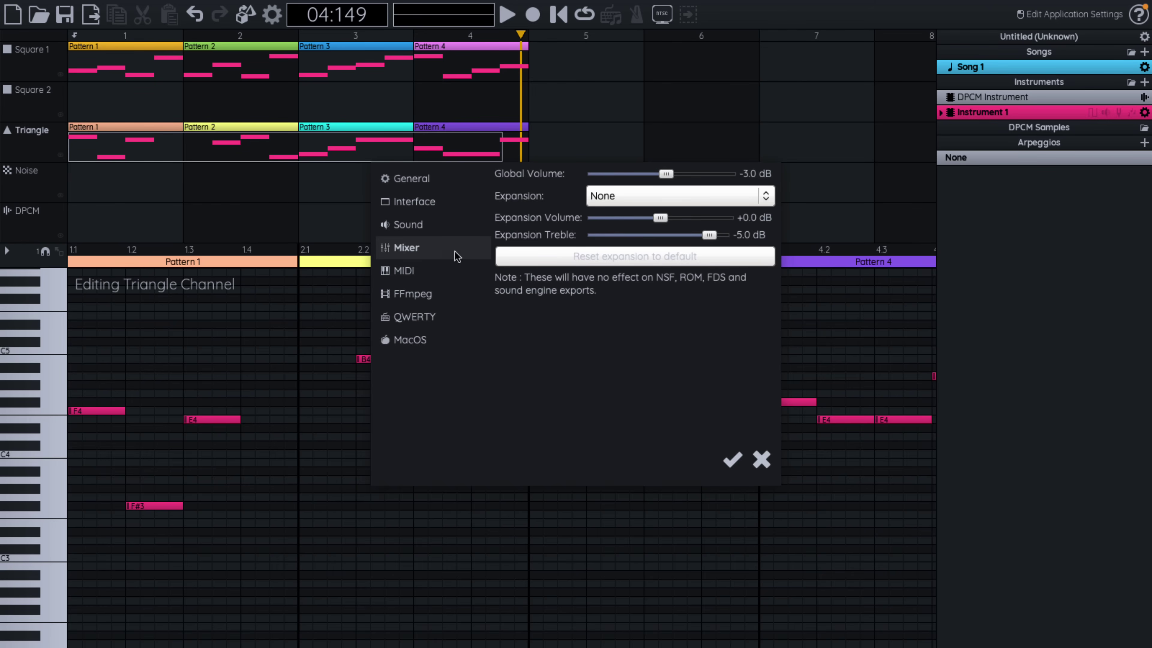
left_click(760, 460)
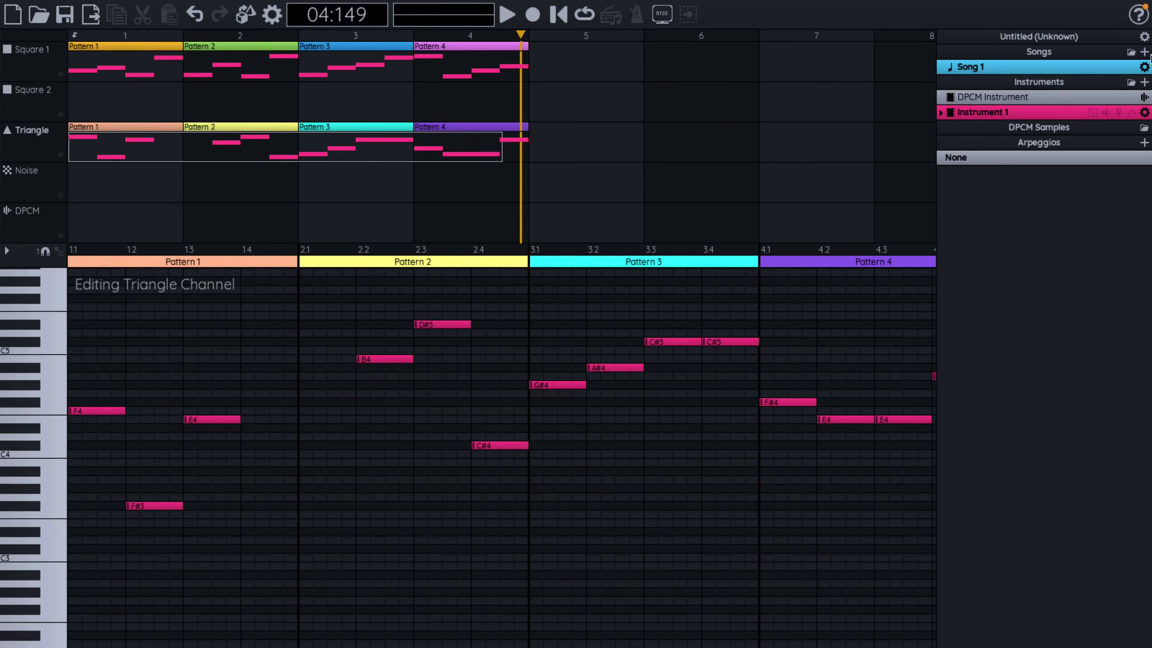
left_click(1144, 37)
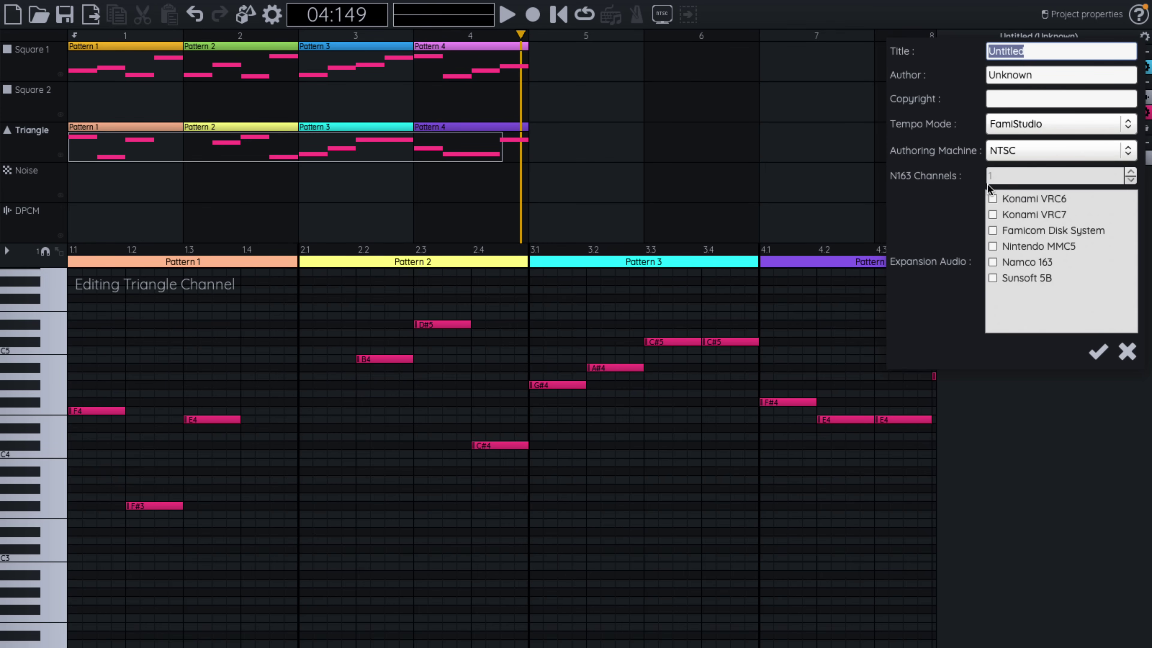
left_click(1127, 127)
left_click(935, 225)
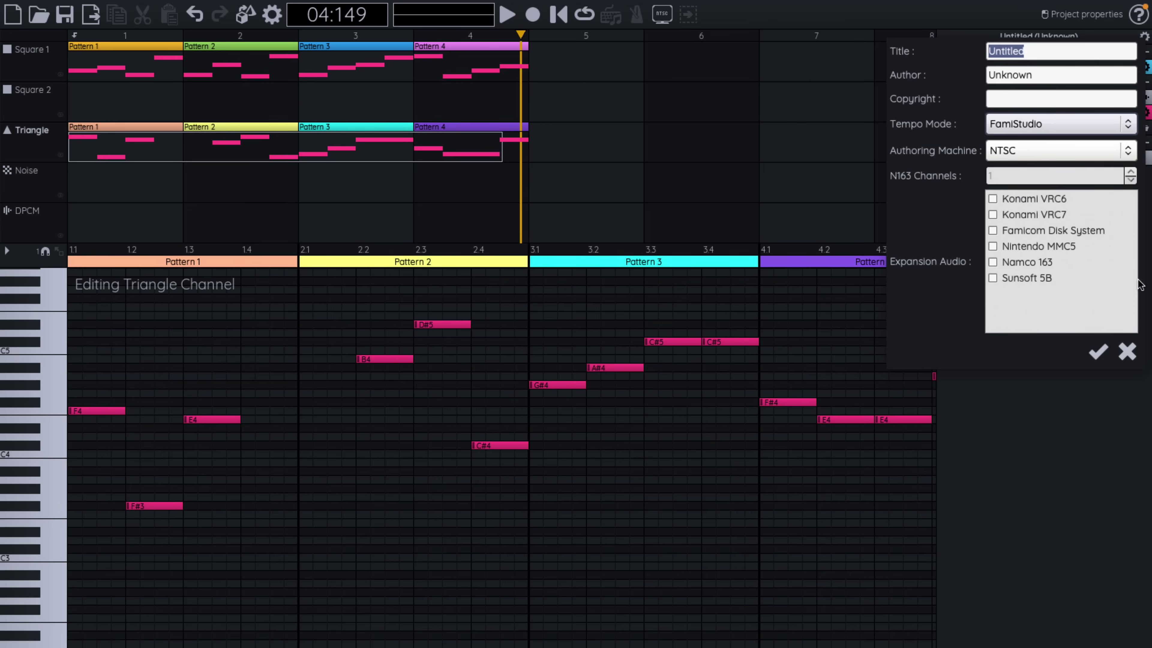
left_click(1126, 352)
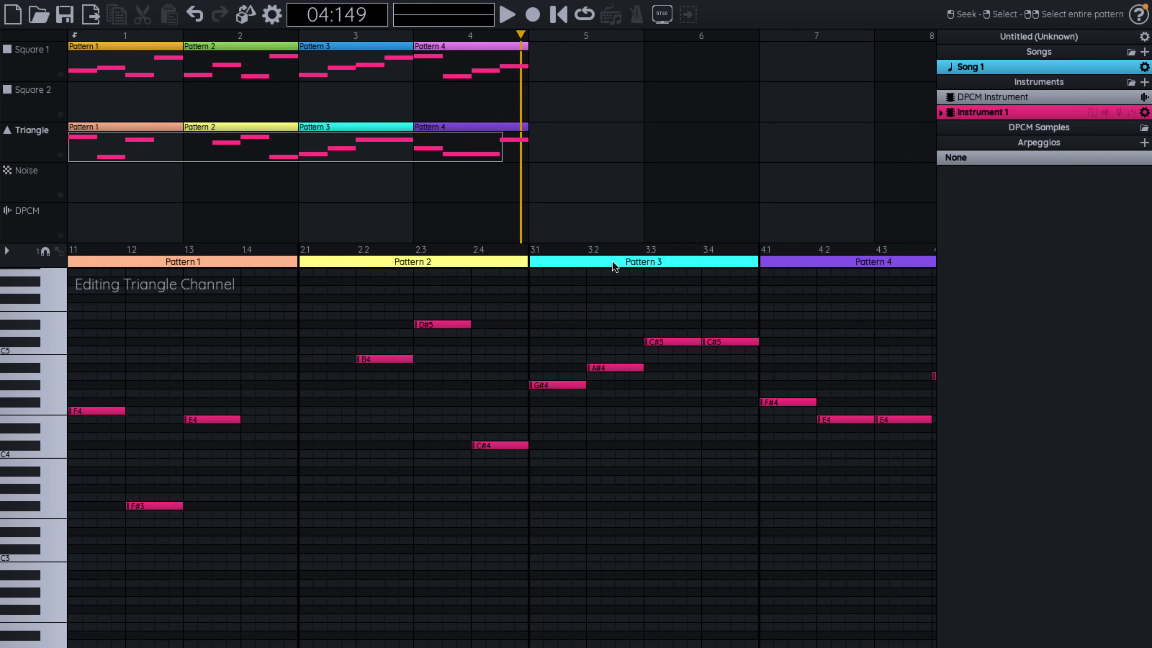
Open DuckTales.fms from Demo Songs, discarding changes to the untitled project.
left_click(36, 16)
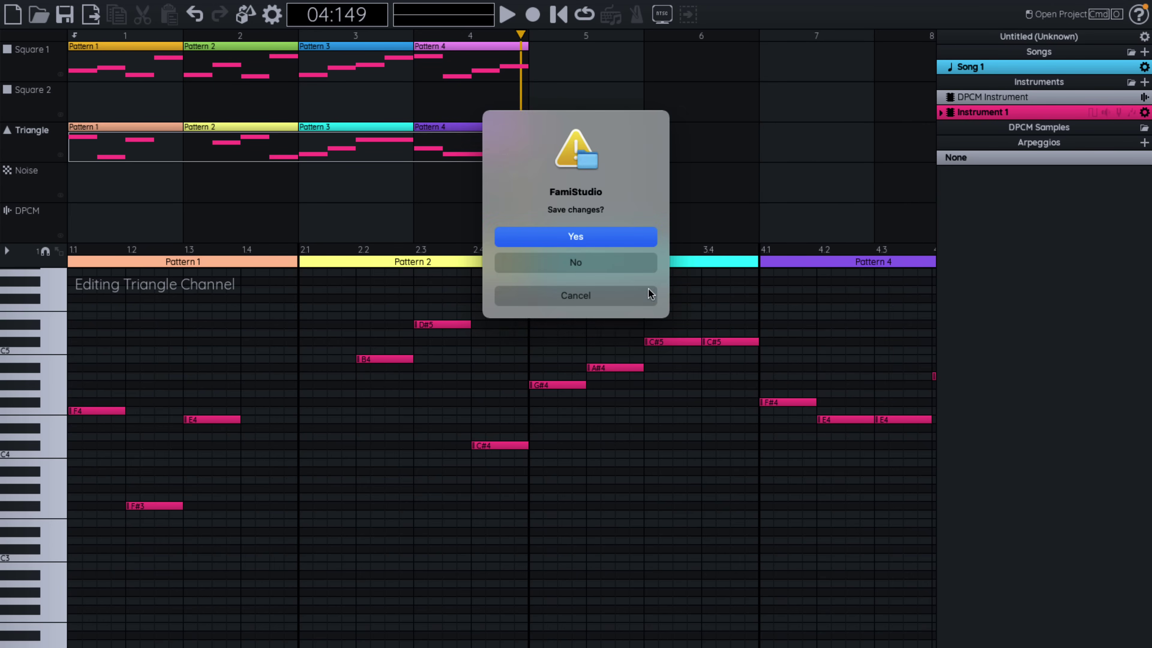
left_click(633, 262)
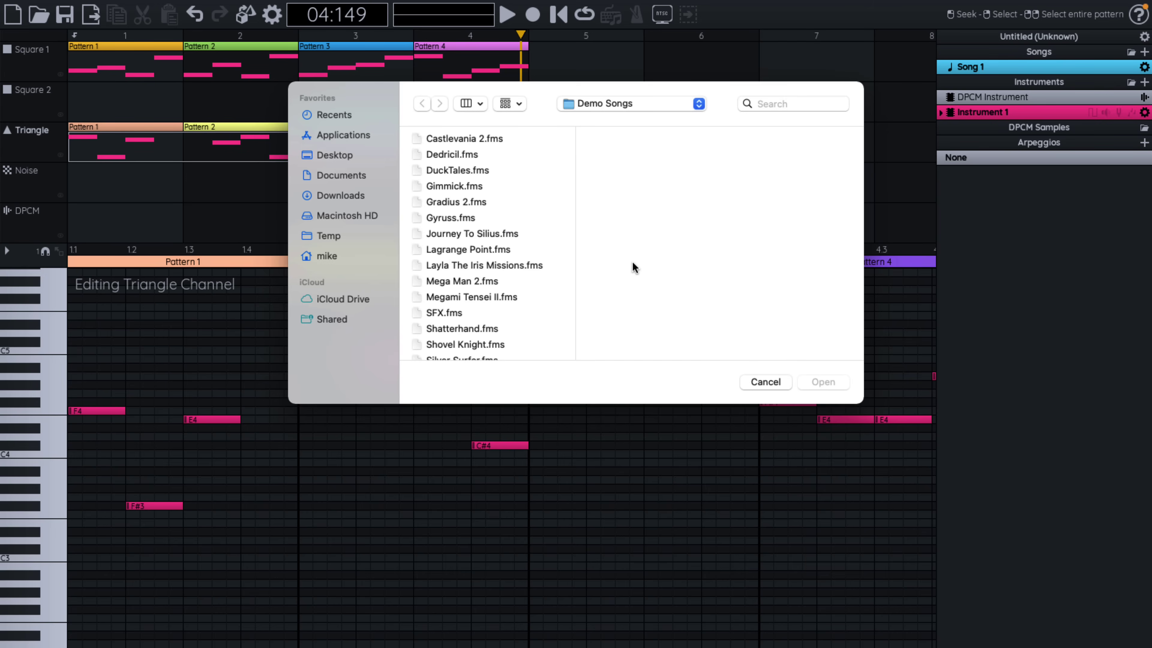
left_click(442, 171)
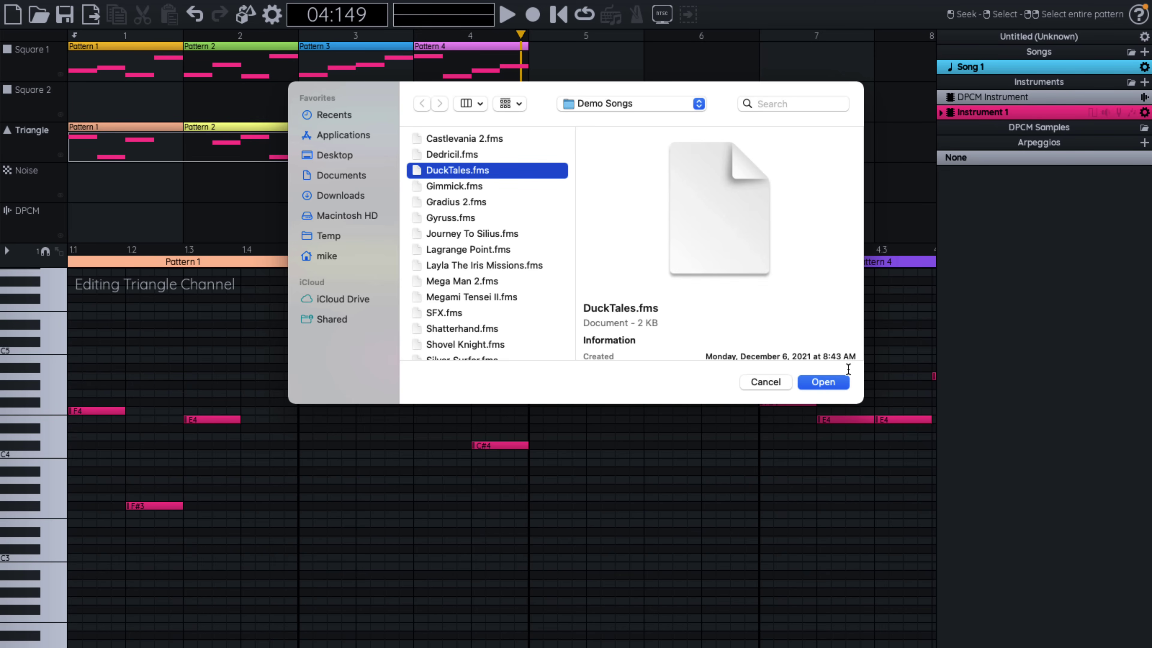
left_click(823, 383)
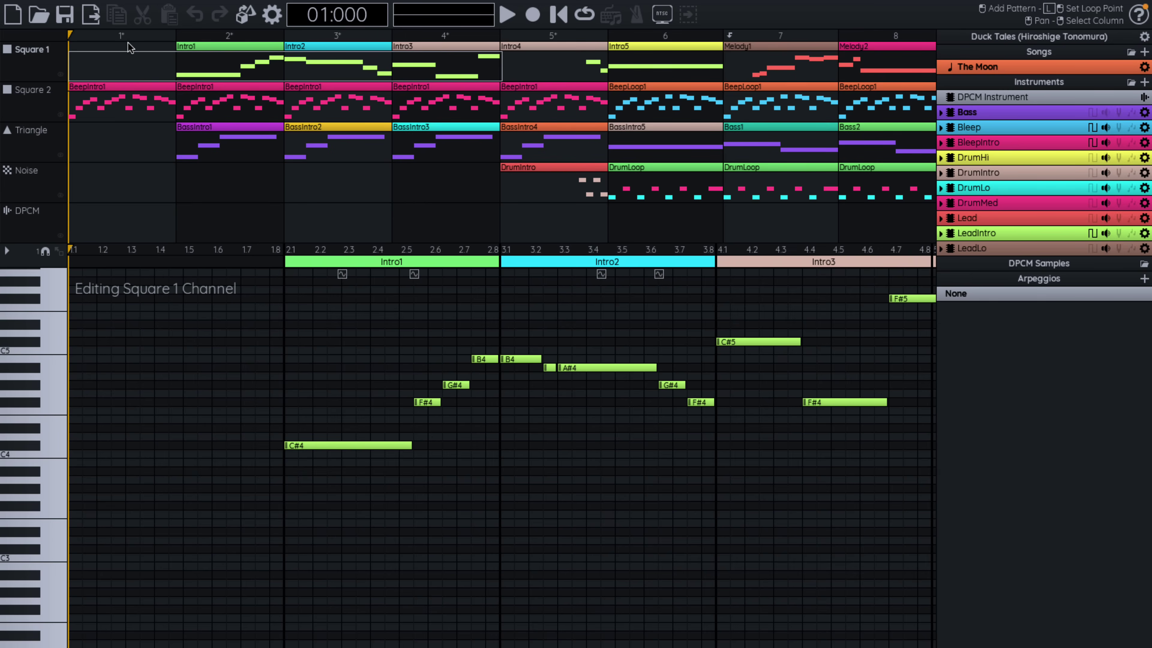
View the Intro1 and BeepIntro1 patterns, then play 'The Moon' and stop it in bar 7.
left_click(226, 54)
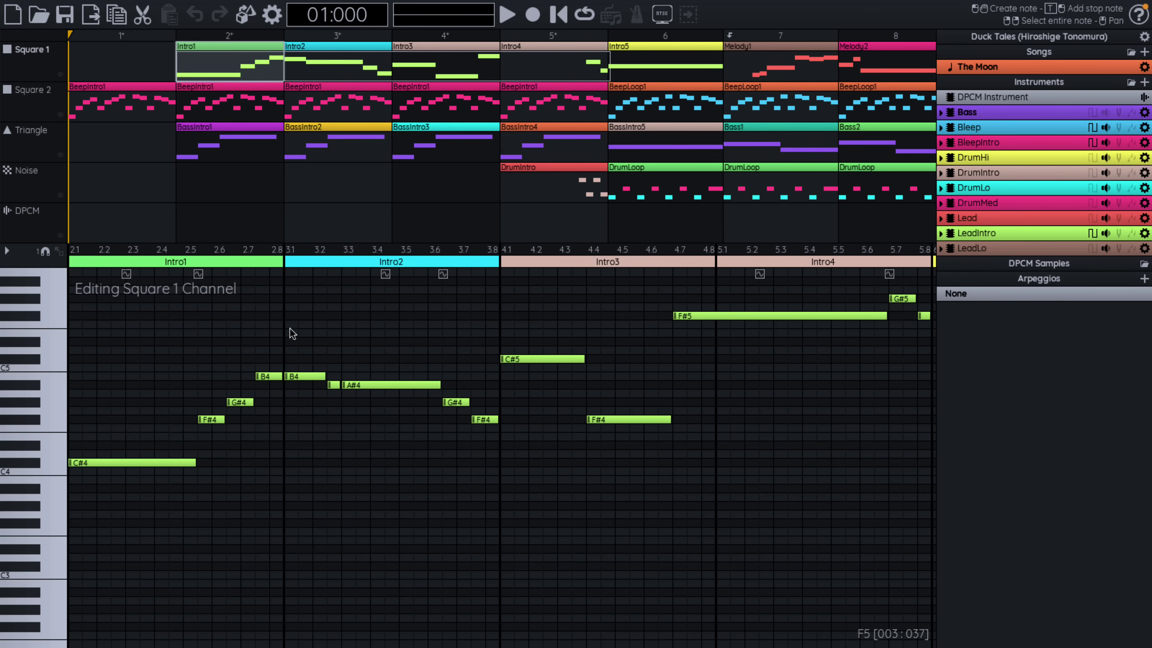
left_click(137, 98)
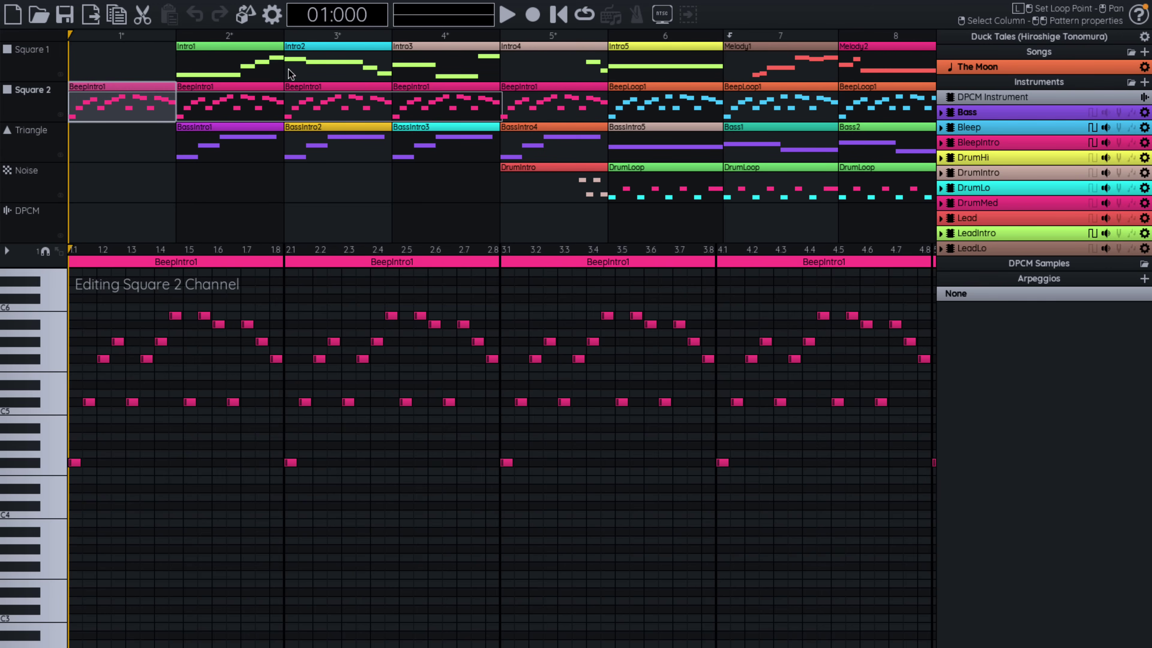
left_click(348, 97)
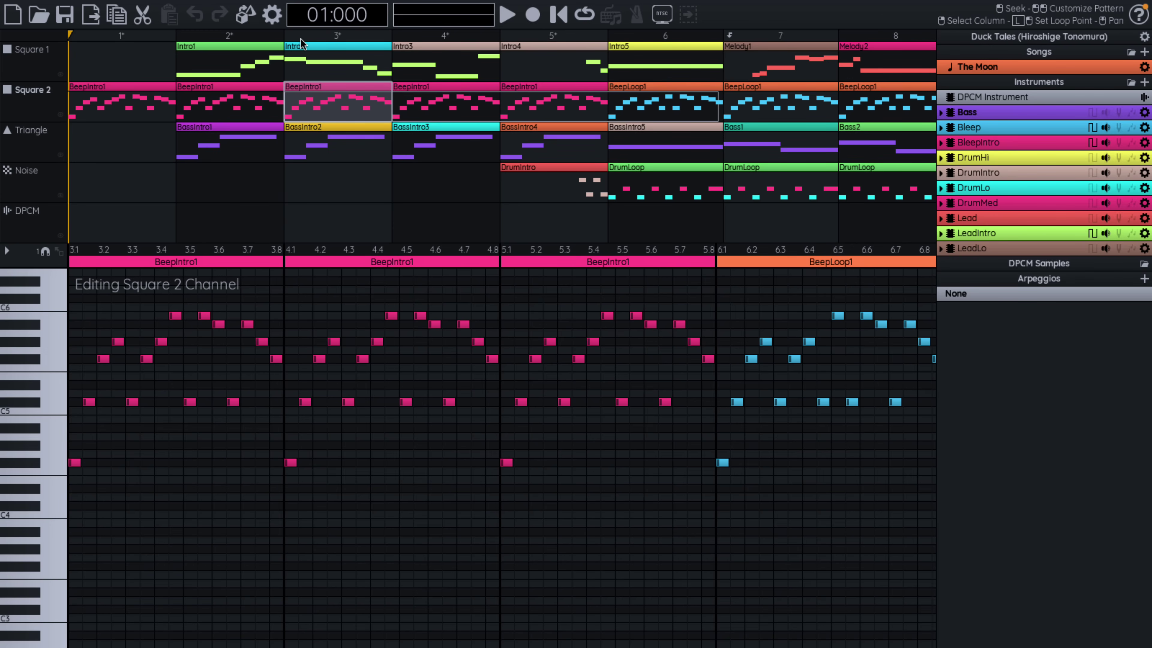
left_click(507, 15)
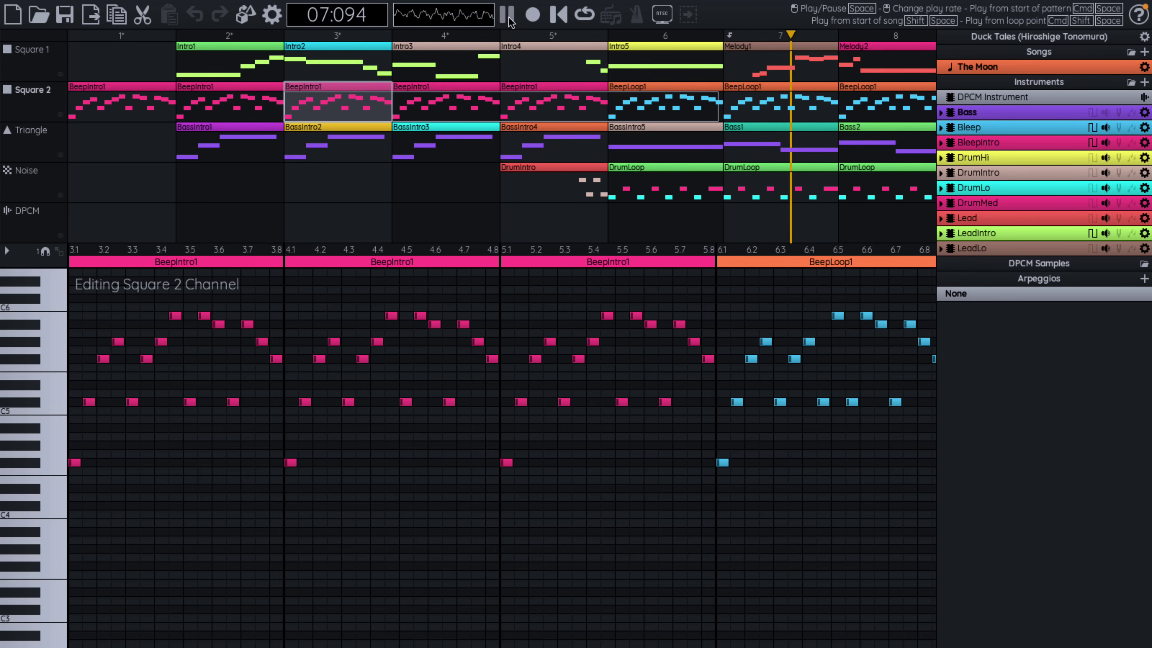
left_click(507, 15)
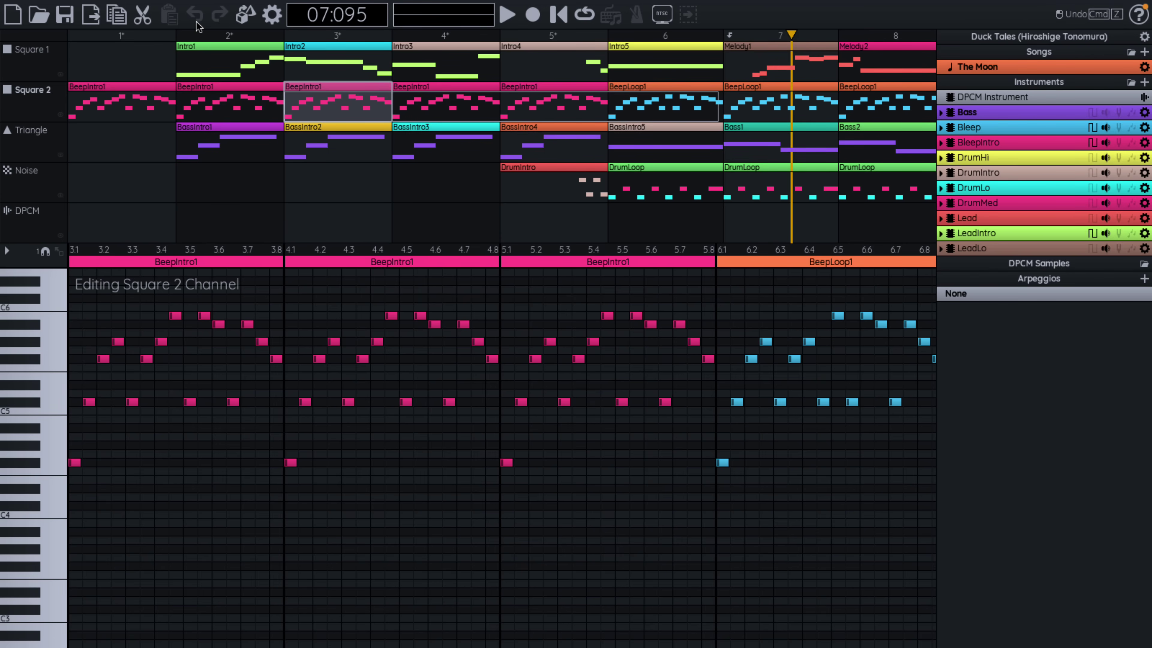
Load Shovel Knight.fms from the Demo Songs folder.
left_click(39, 14)
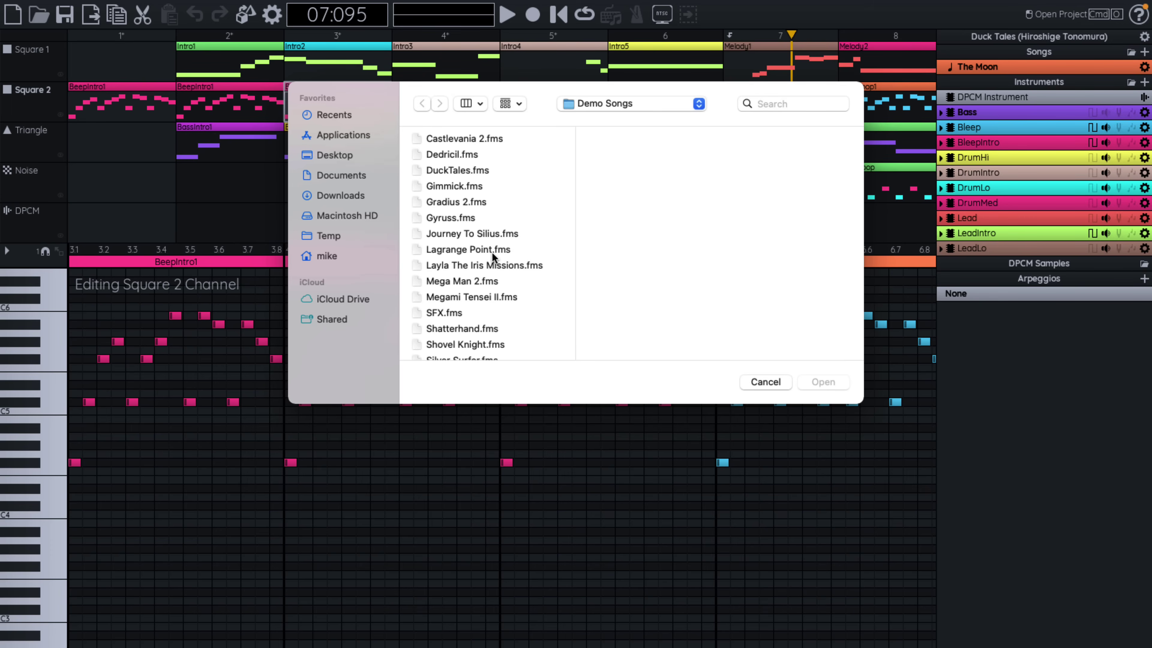
scroll(492, 255, "down", 3)
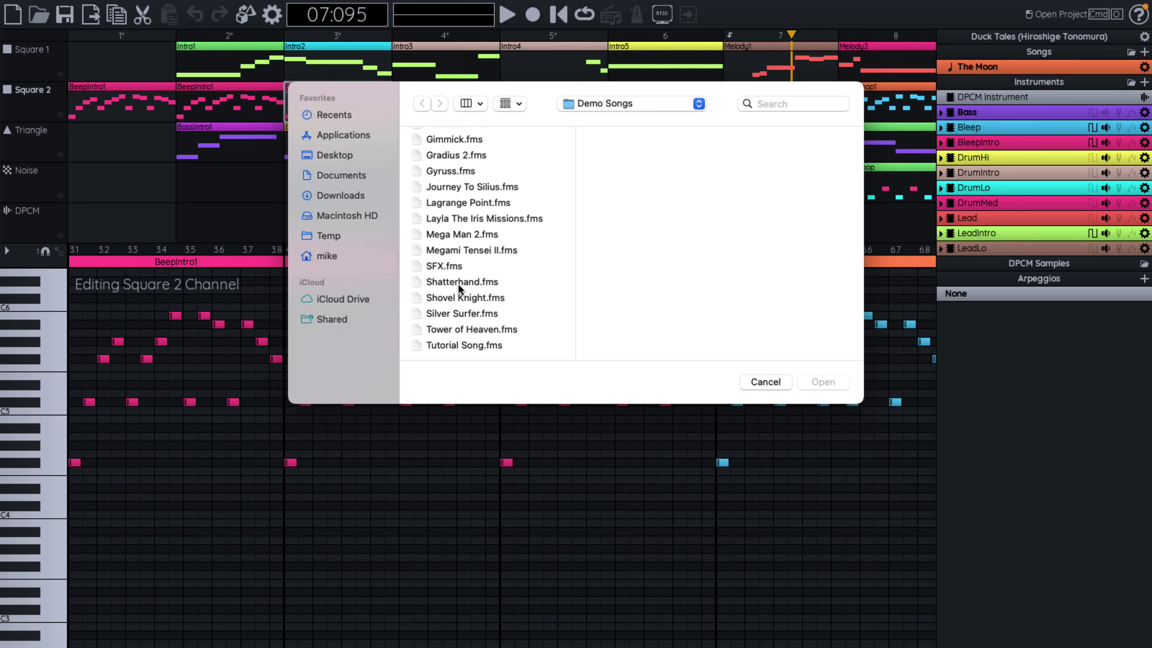
left_click(447, 298)
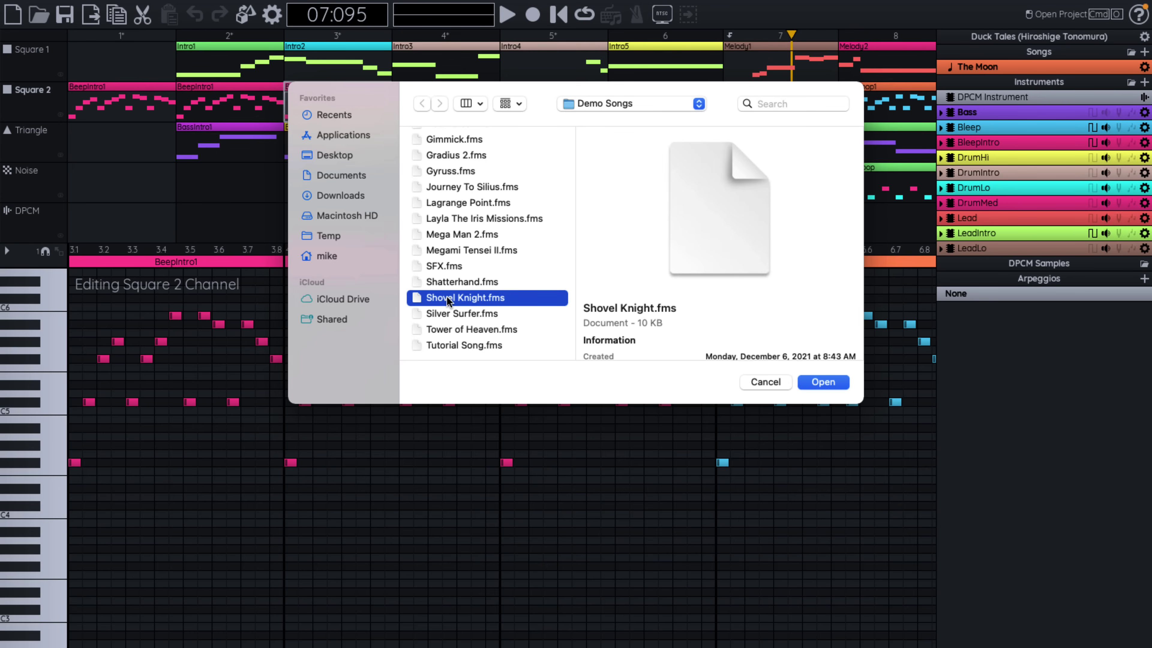
left_click(828, 384)
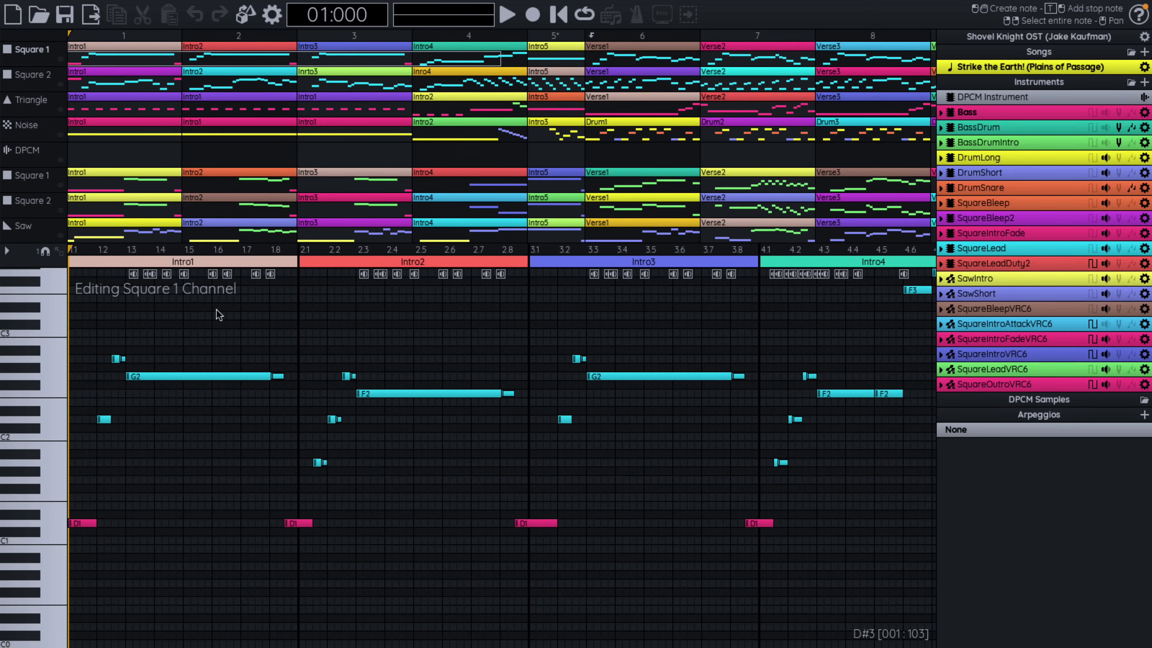
Show Square 2's Intro2 pattern, then play the song and stop it at 06:026 in Verse1.
double_click(234, 73)
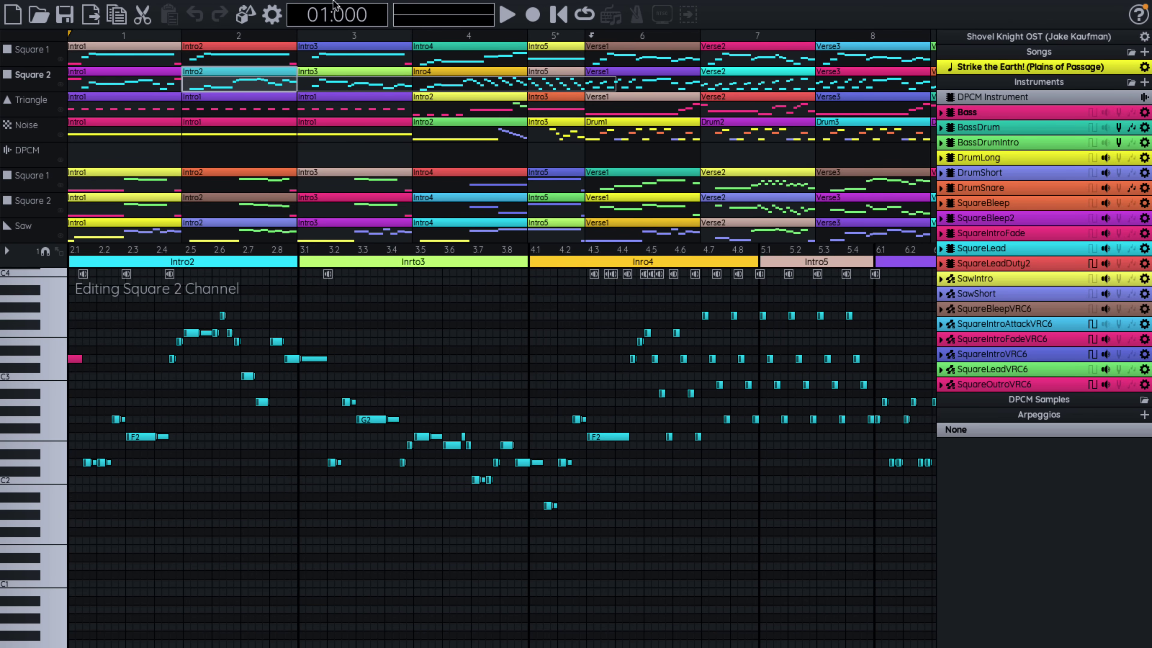
left_click(507, 16)
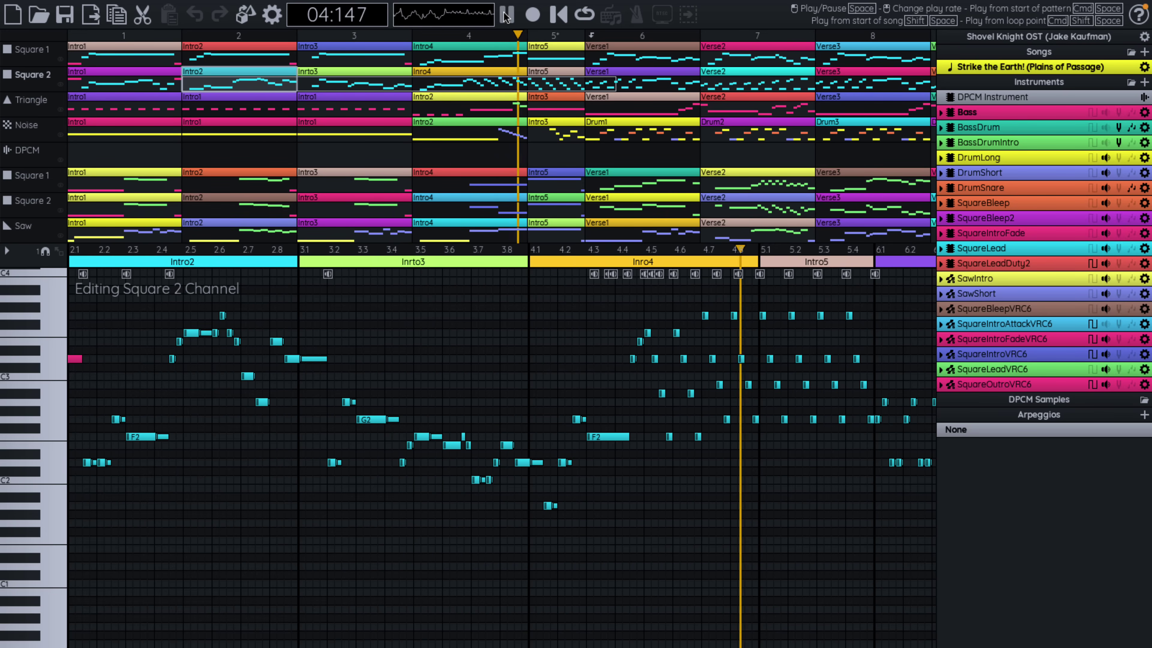
left_click(506, 15)
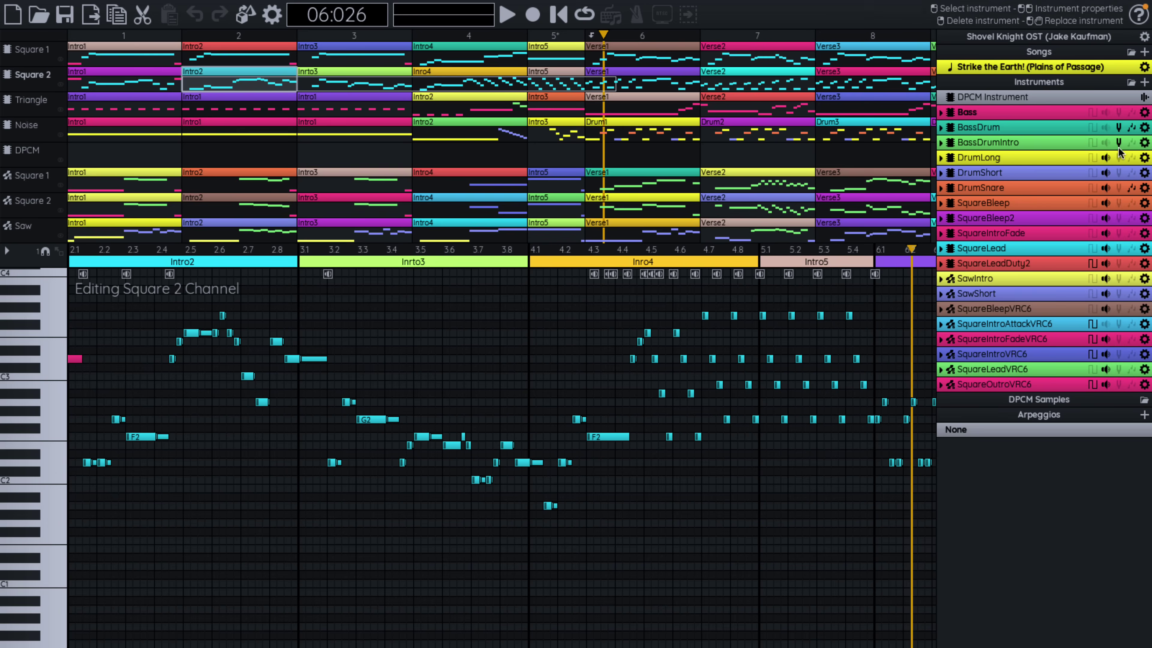
left_click(1145, 68)
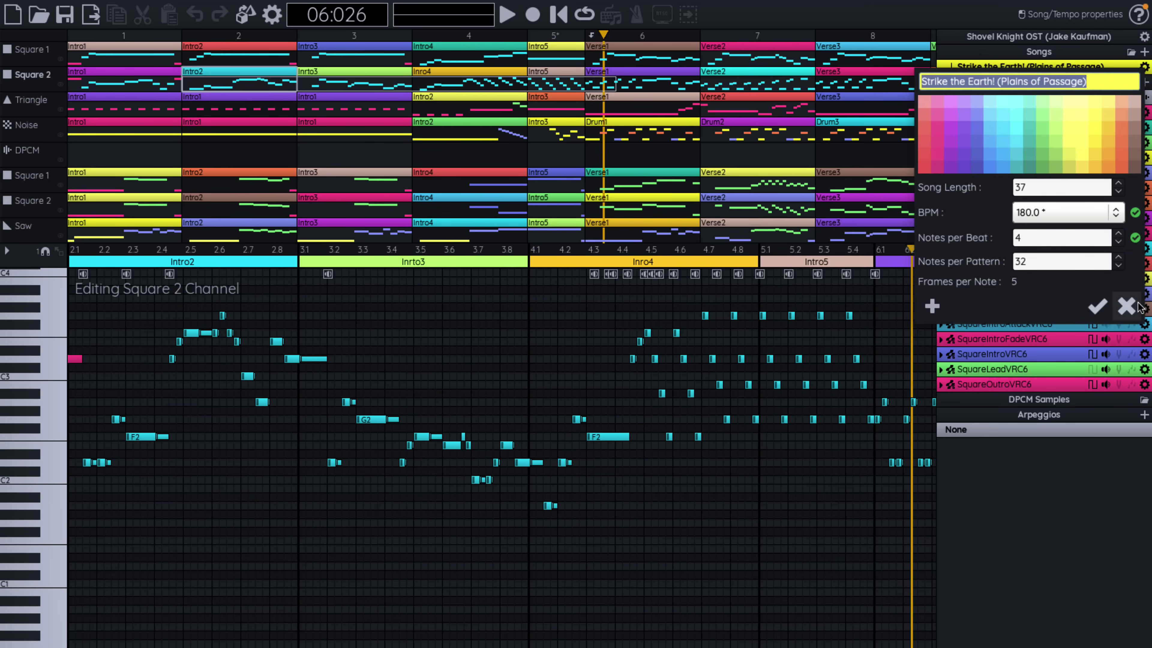
left_click(1132, 311)
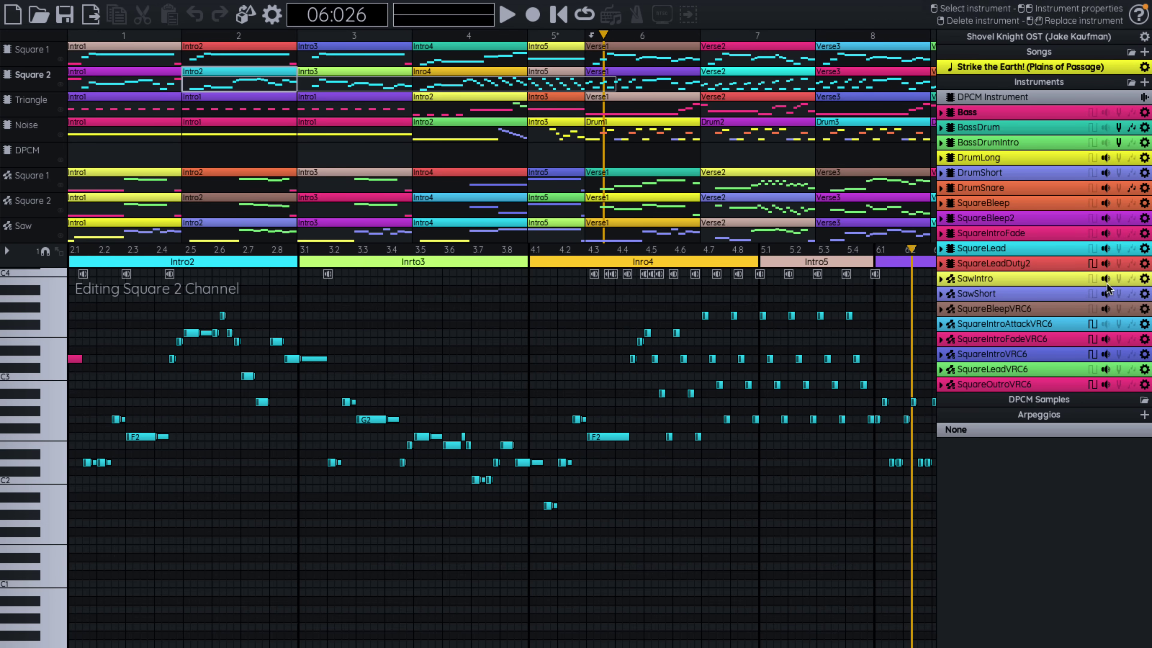
Show the BassDrum arpeggio envelope's single +12 step, opening and closing its properties unchanged.
left_click(1119, 144)
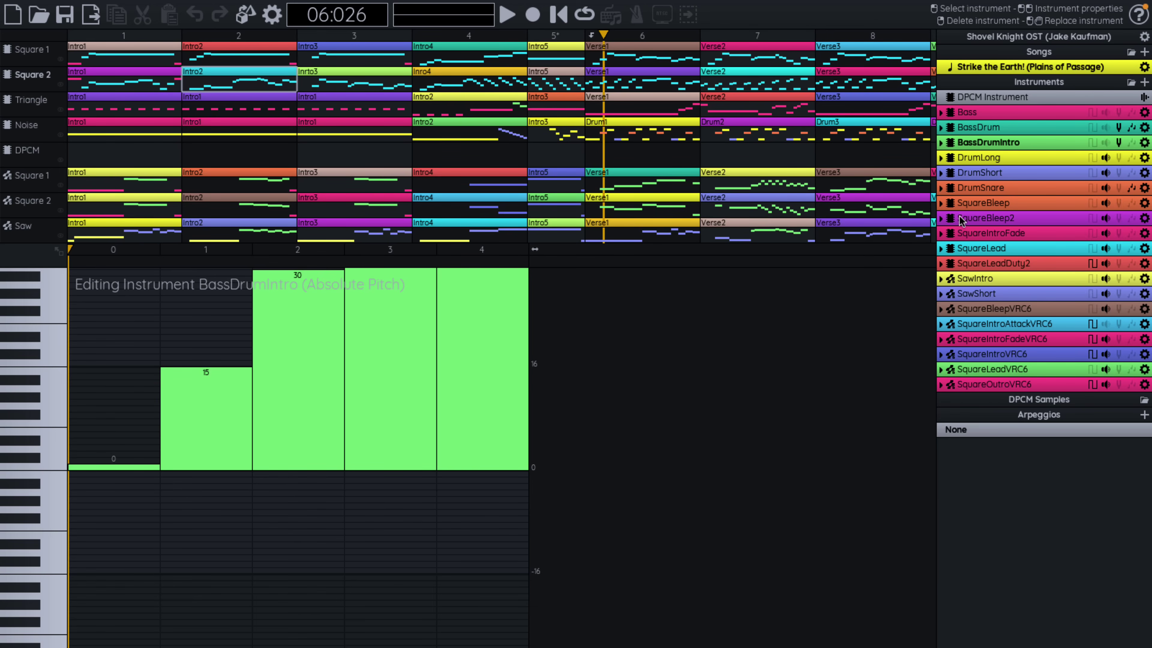
left_click(1131, 128)
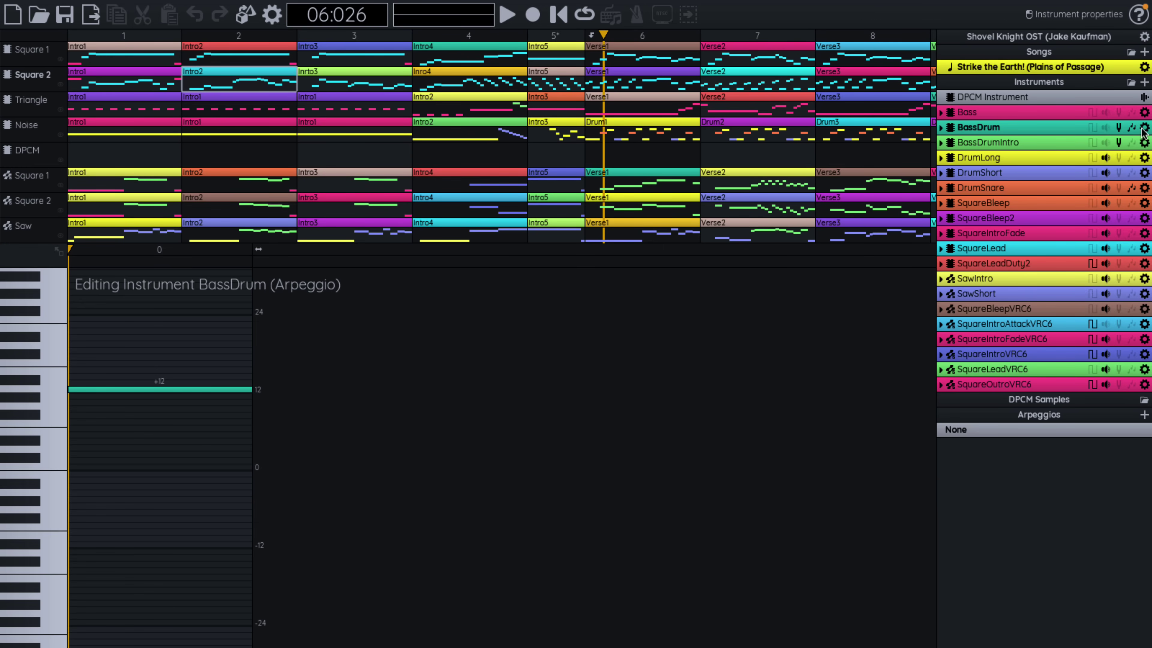
left_click(1144, 128)
left_click(1125, 232)
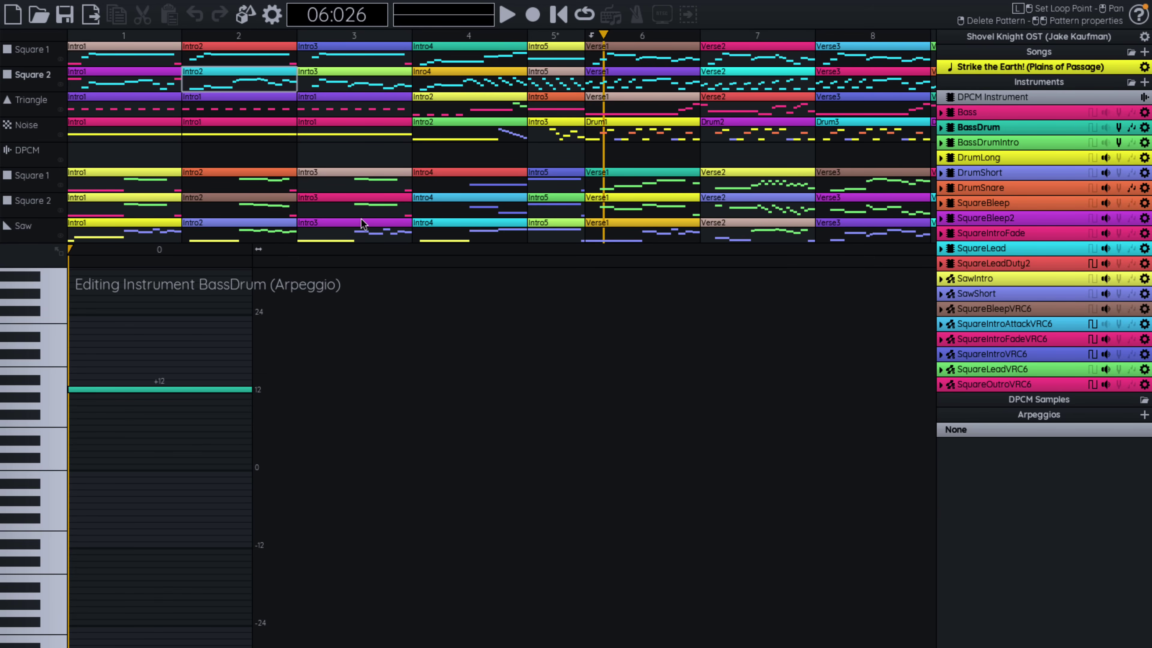
Play the song from 06:026 and stop it at 07:060.
left_click(508, 17)
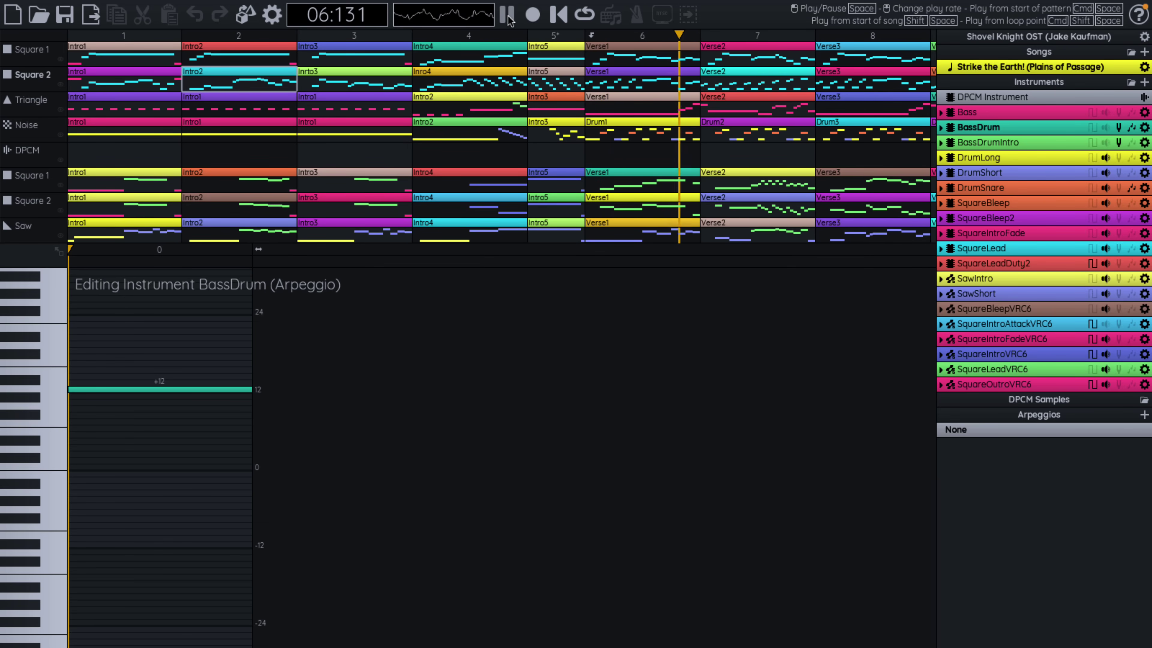
left_click(508, 18)
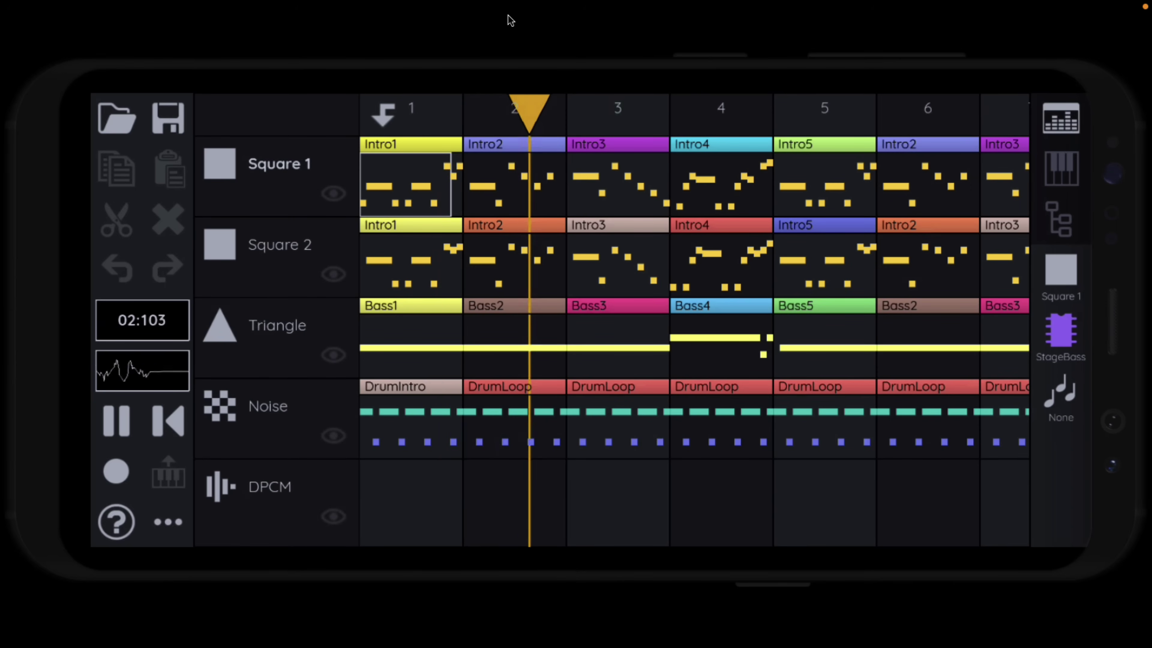
Stop the Android song playback near 03:047.
key("space")
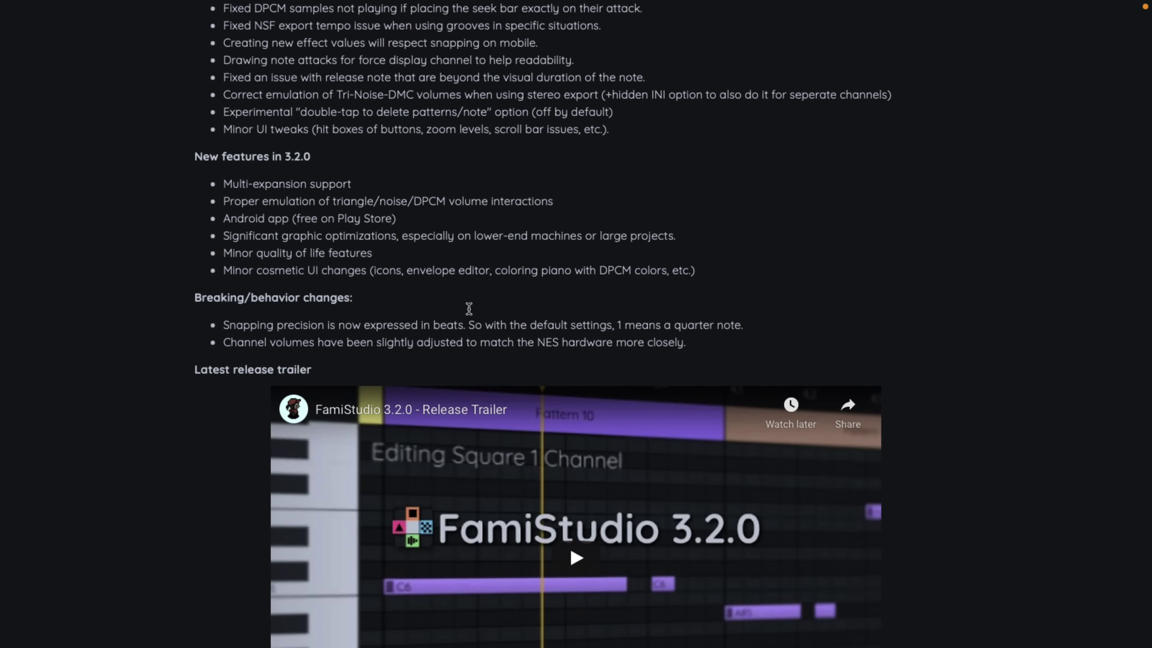
Scroll the release notes to the Windows, macOS, Linux, Play Store and NES Sound Engine downloads.
scroll(523, 326, "up", 4)
scroll(524, 326, "up", 3)
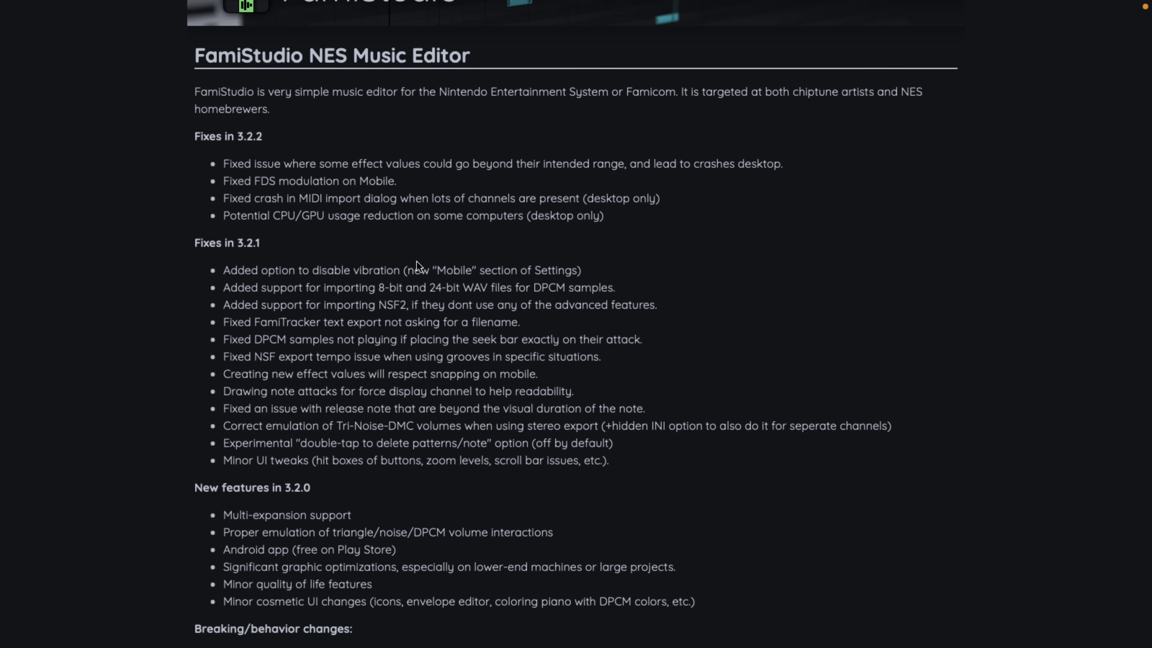
scroll(417, 266, "down", 15)
scroll(418, 265, "down", 7)
scroll(417, 266, "up", 2)
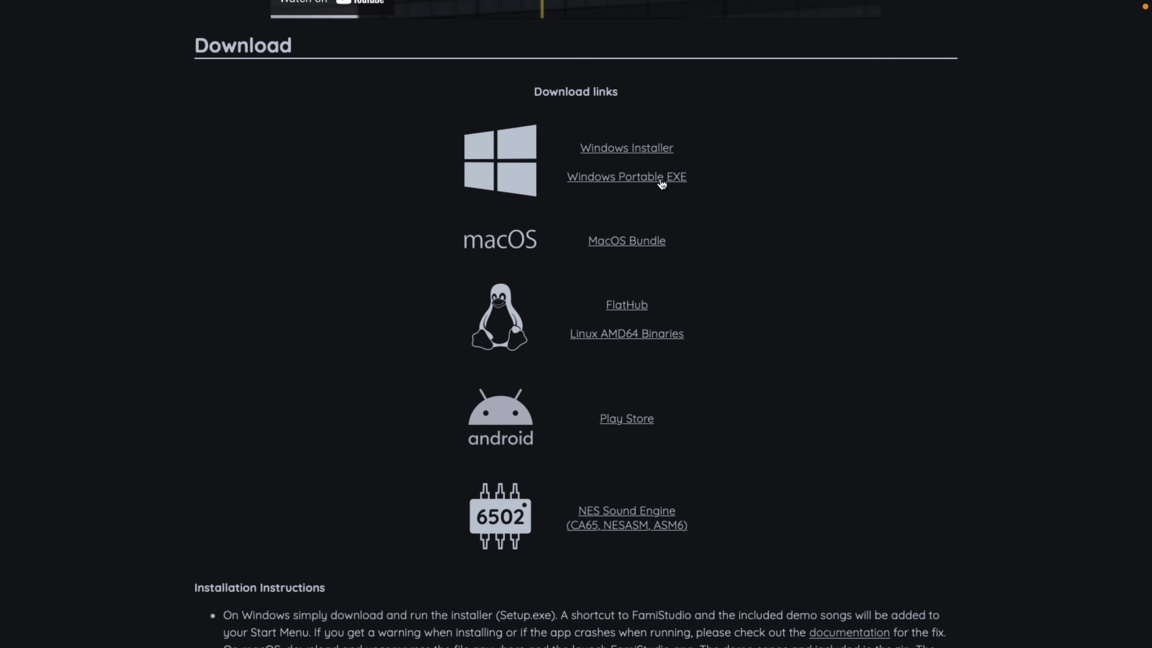
Scroll down the FamiStudio website toward the Documentation heading.
scroll(826, 192, "down", 10)
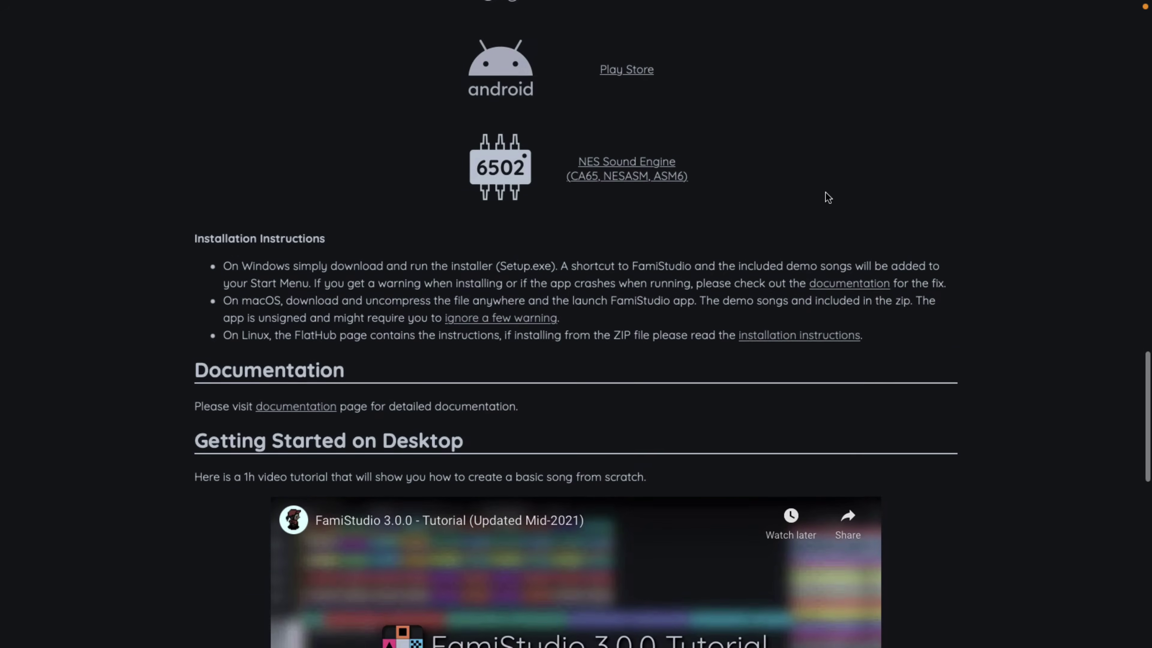
scroll(825, 192, "down", 8)
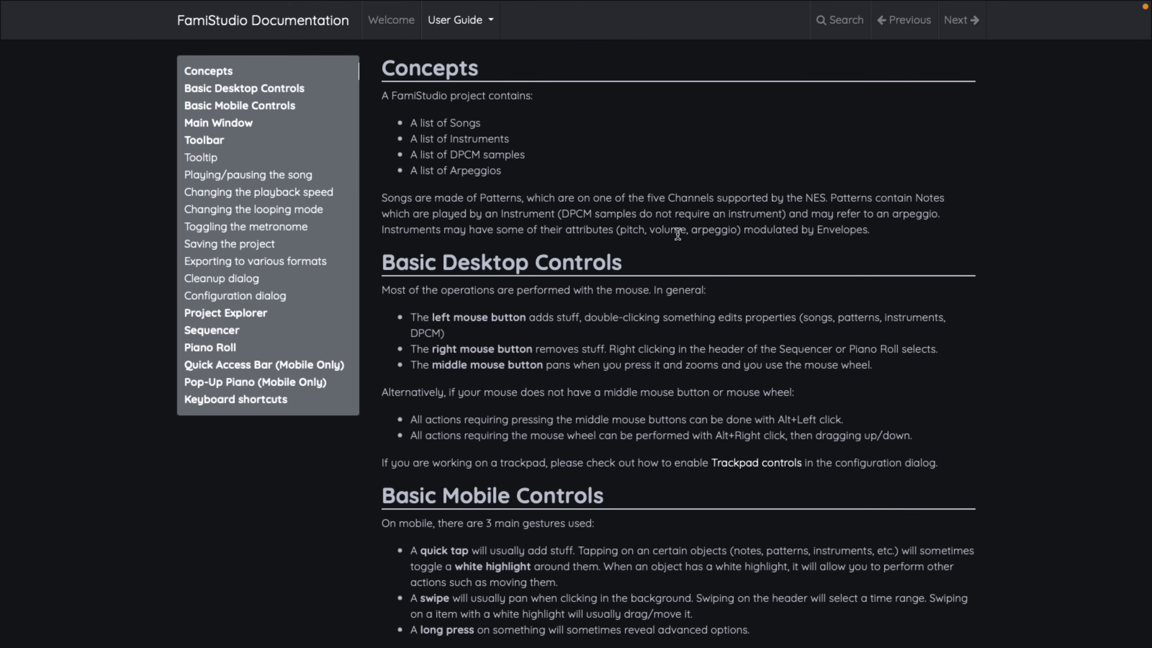
Scroll the user guide down to Keyboard shortcuts, then back up to the playback speed topic.
scroll(678, 233, "down", 15)
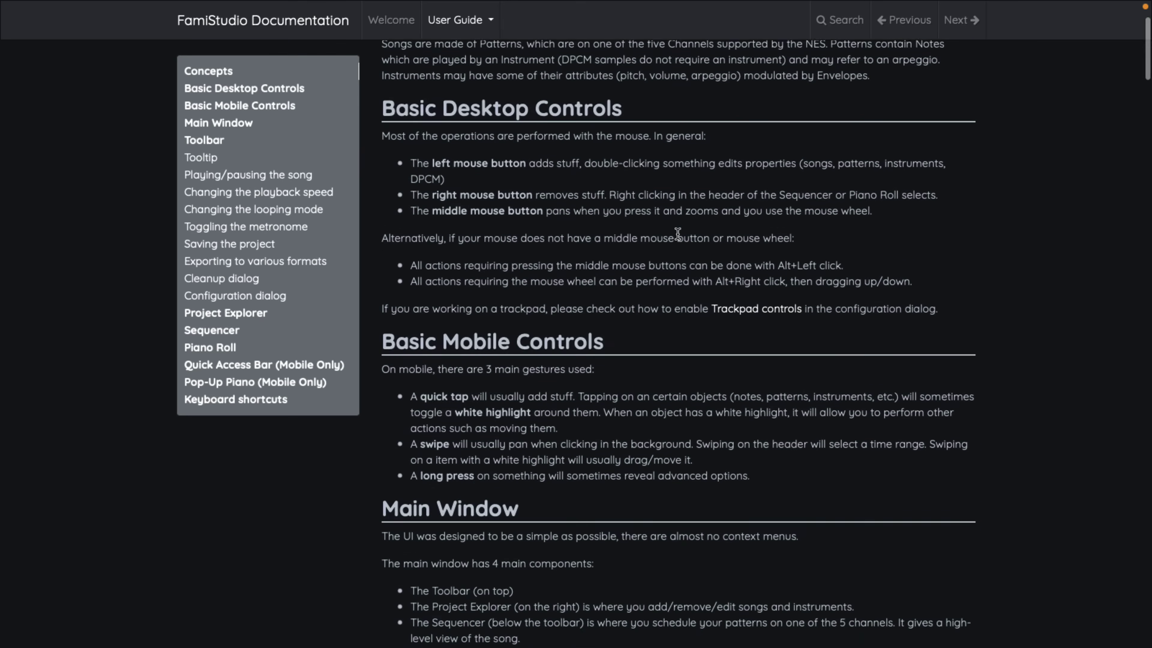
scroll(678, 233, "down", 20)
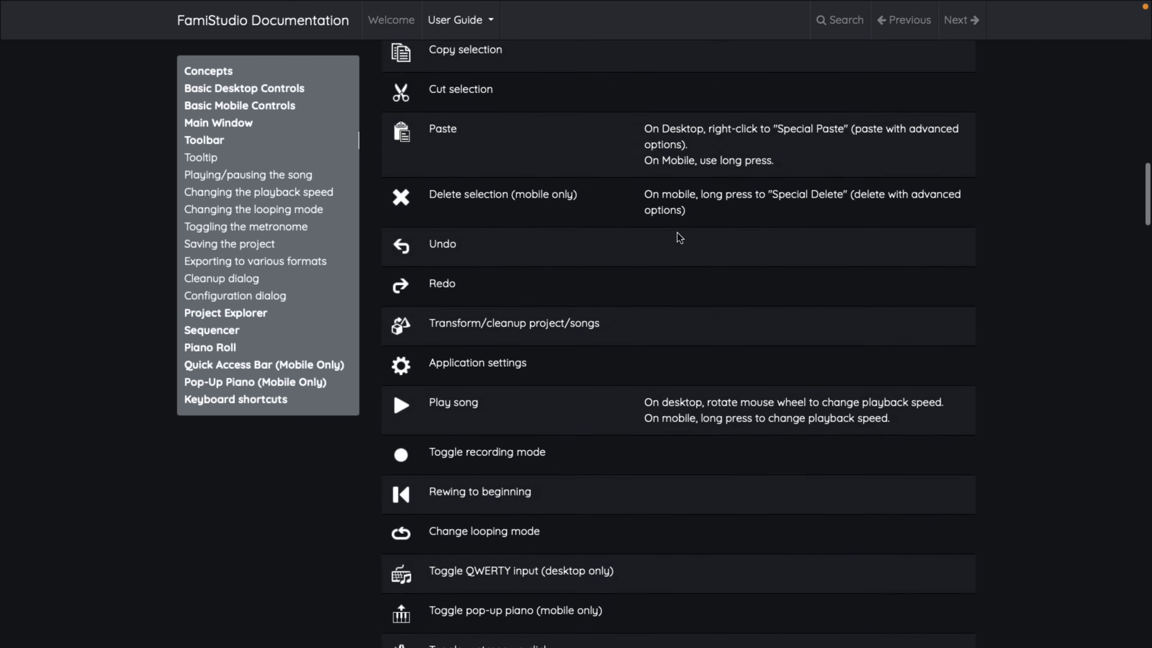
scroll(677, 233, "down", 20)
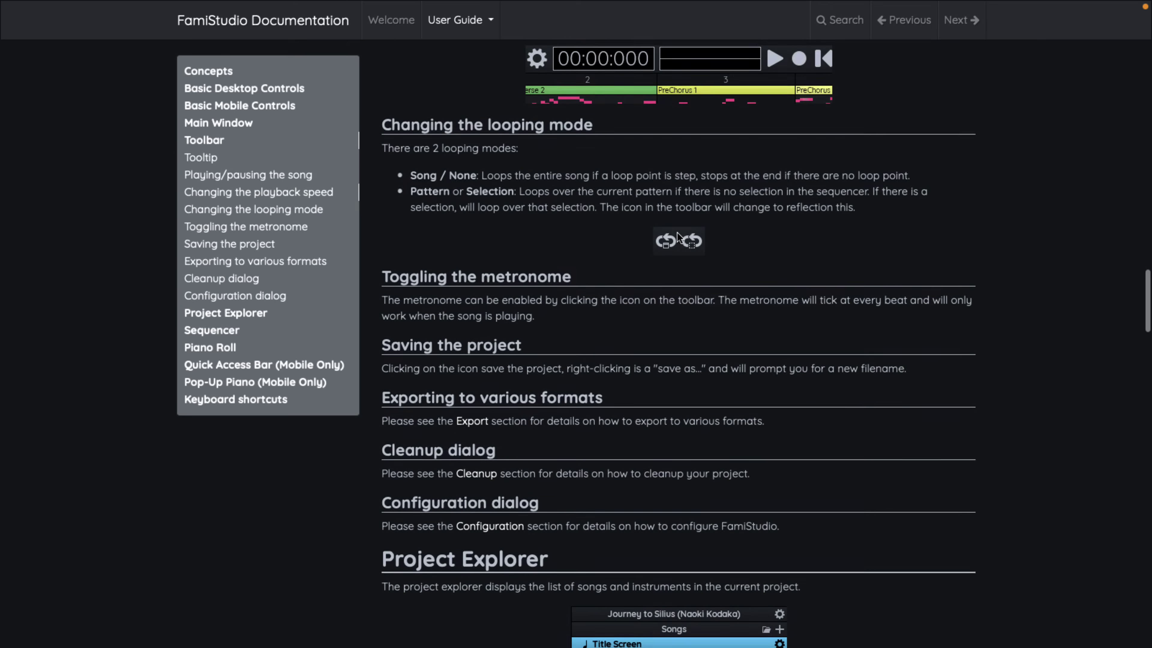
scroll(677, 232, "down", 20)
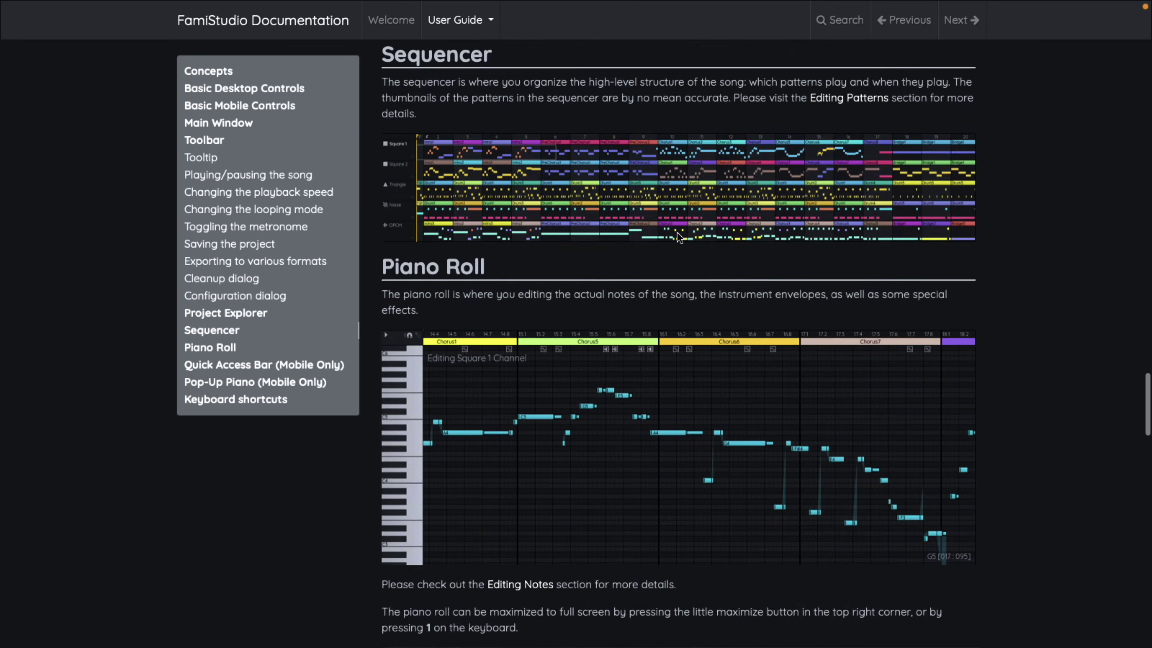
scroll(677, 232, "down", 9)
scroll(677, 233, "down", 20)
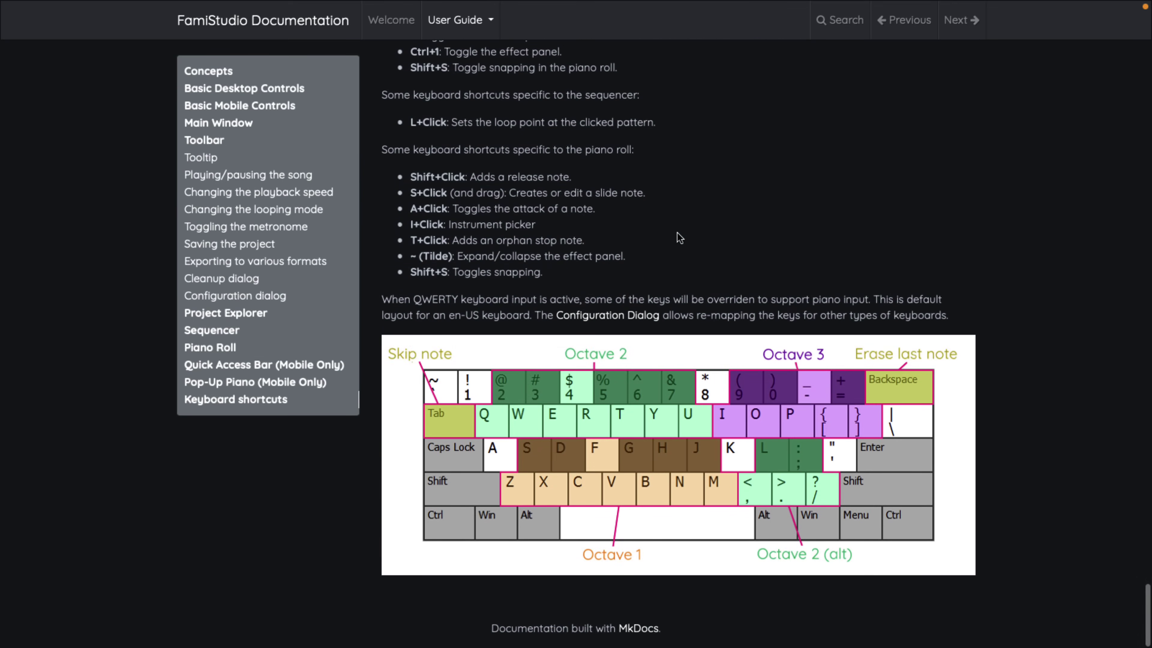
scroll(679, 237, "up", 5)
scroll(676, 231, "up", 20)
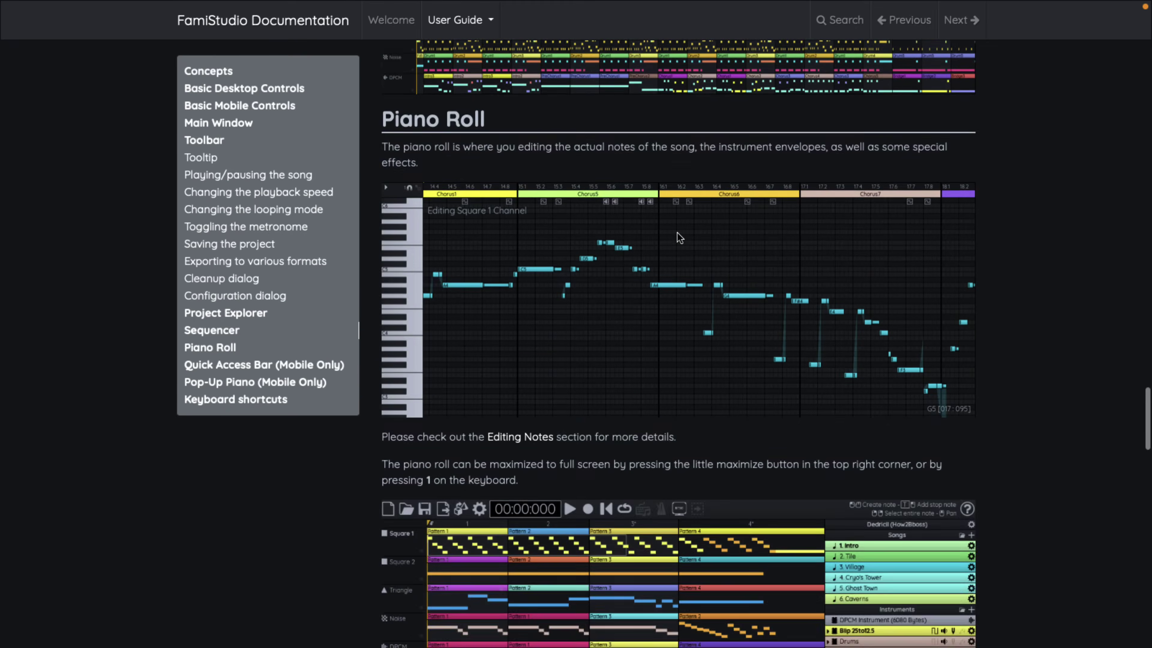
scroll(677, 232, "up", 20)
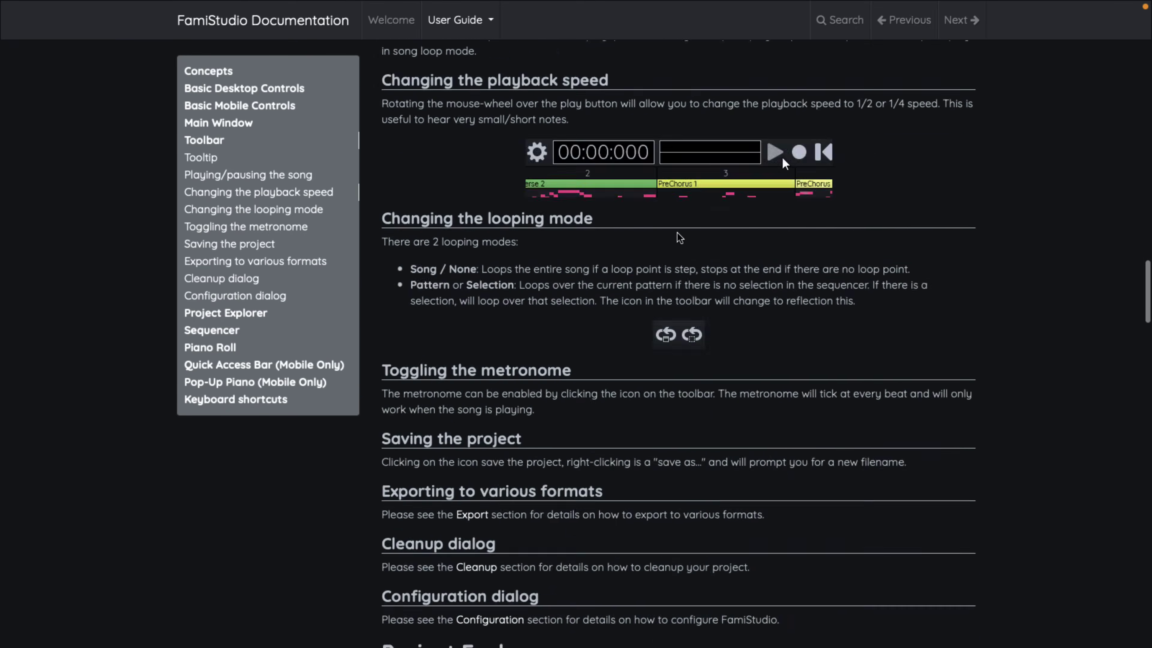